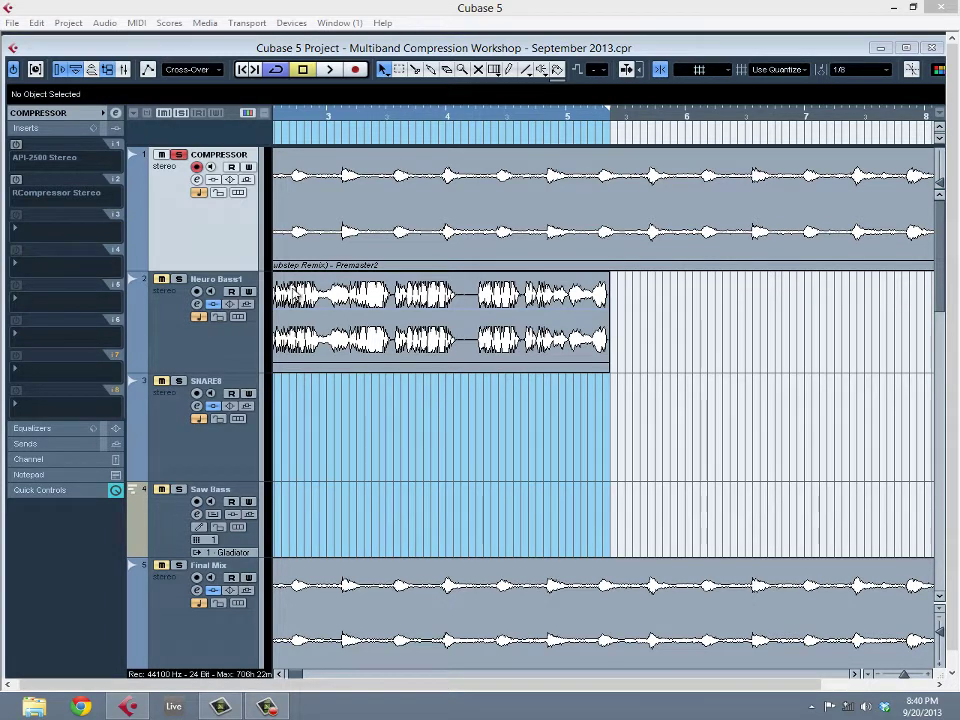
Step: Activate the RCompressor Stereo insert on the COMPRESSOR track and adjust its threshold
click(15, 183)
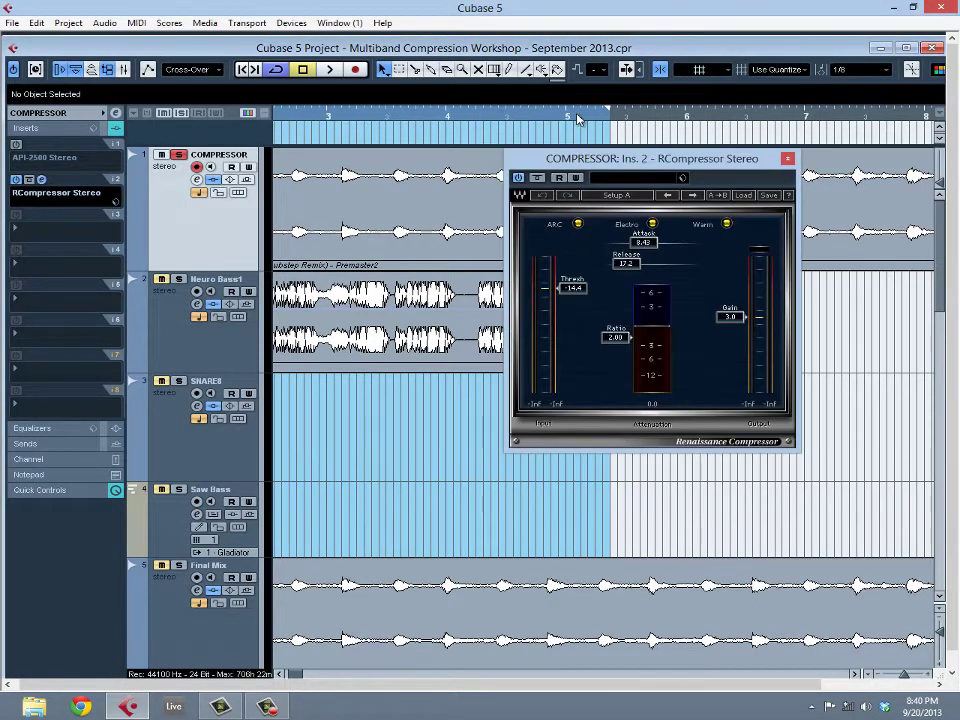
drag(685, 161, 549, 163)
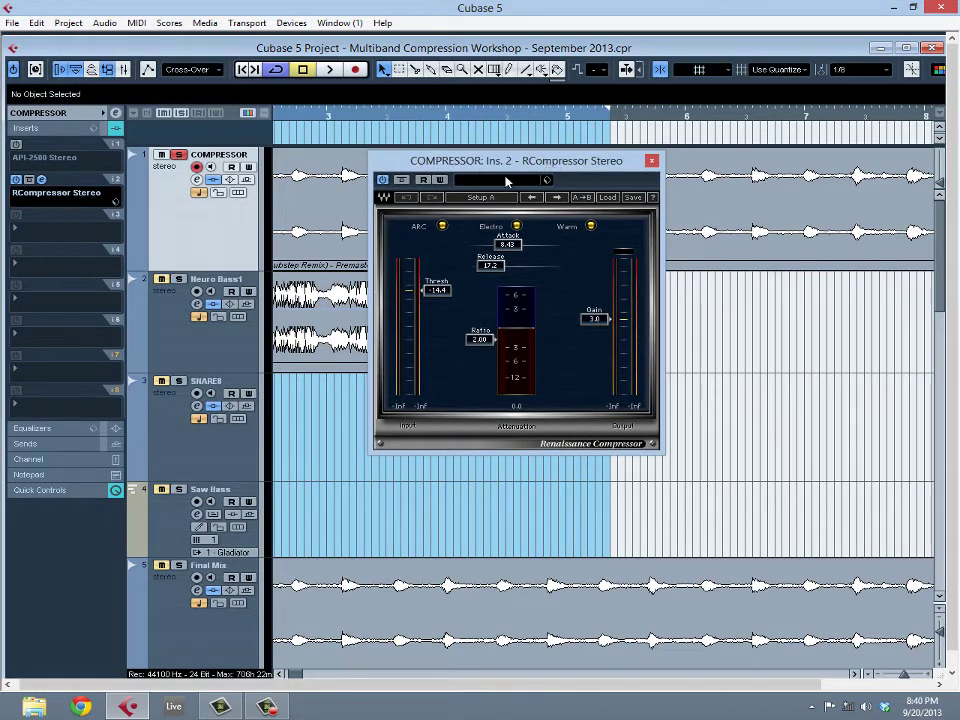
drag(439, 289, 445, 259)
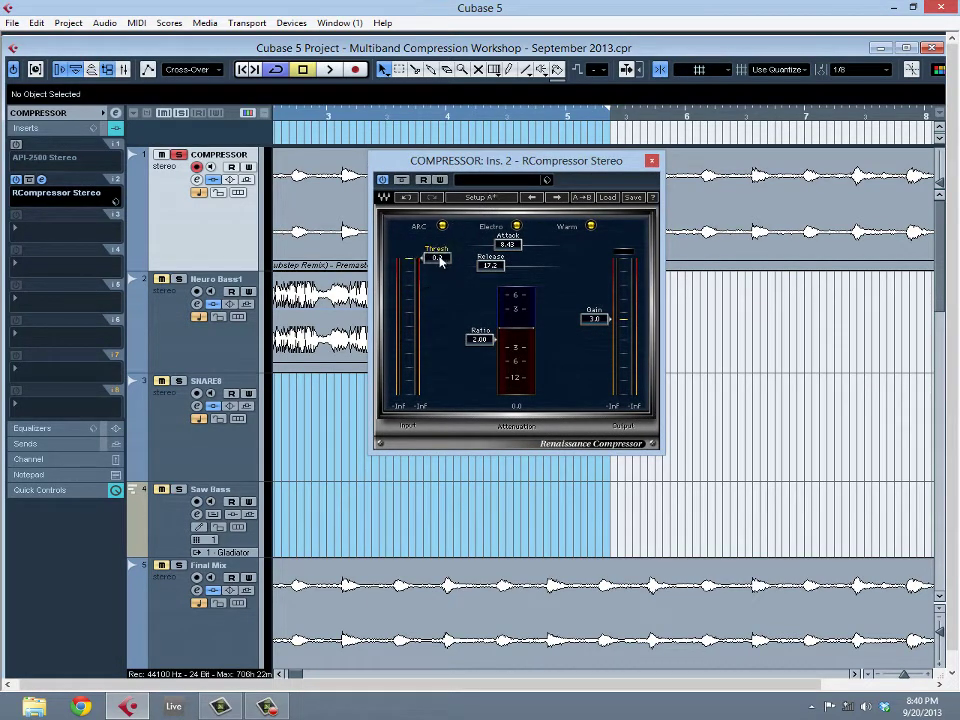
drag(548, 162, 636, 225)
click(733, 223)
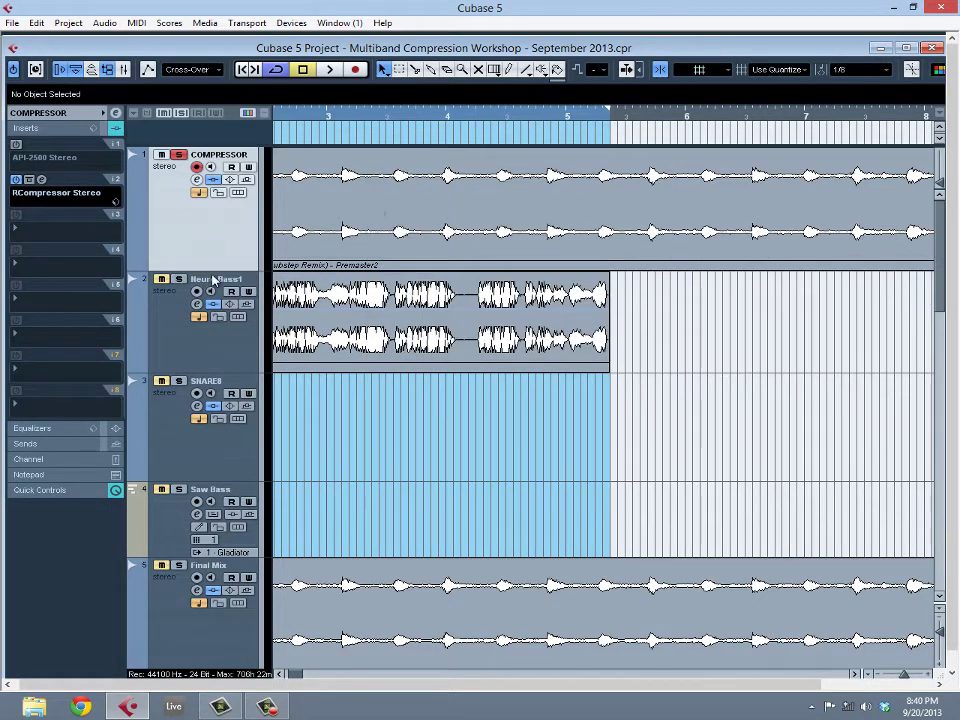
Step: Enlarge the COMPRESSOR track and reopen the RCompressor to set its threshold to 0.0
drag(160, 268, 90, 259)
click(43, 181)
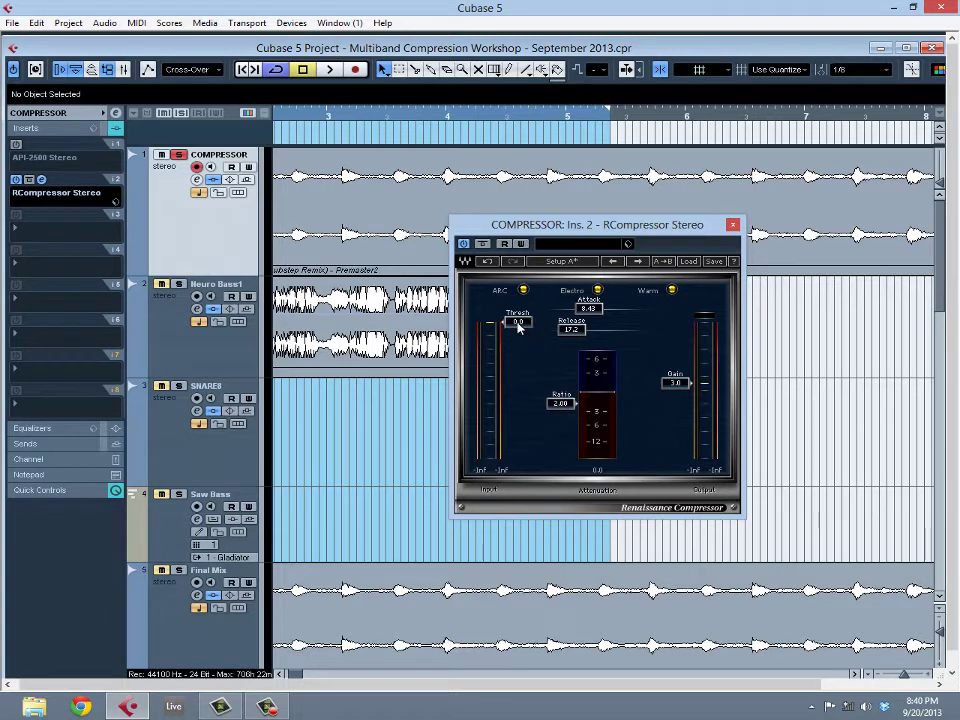
mouse_move(532, 326)
mouse_down()
mouse_move(522, 341)
mouse_move(518, 320)
mouse_up()
drag(232, 281, 232, 366)
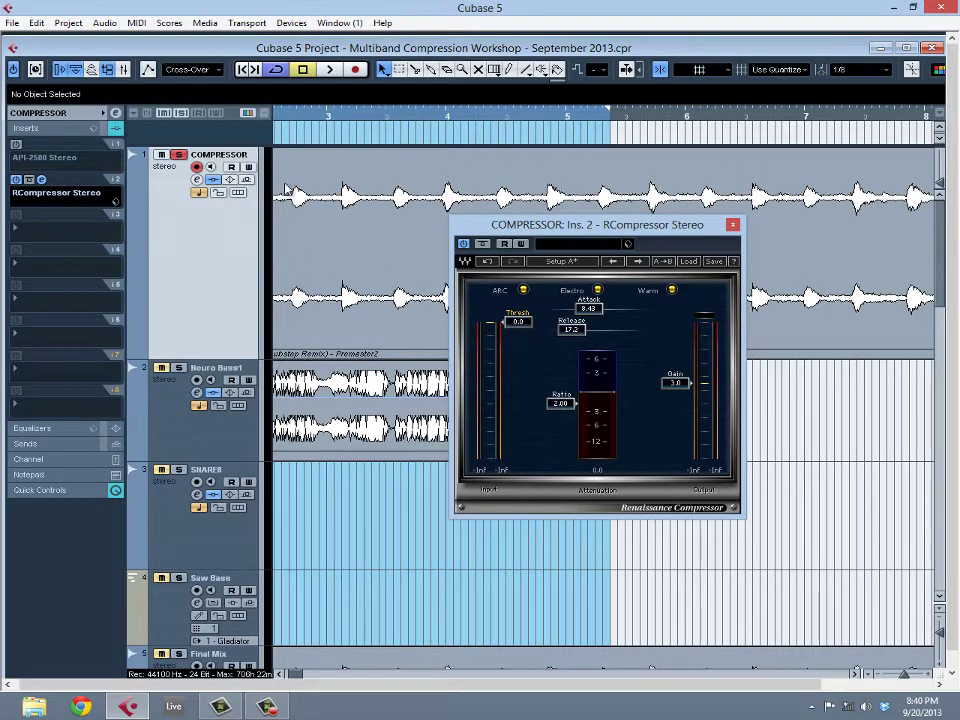
Step: Return to the project start, reopen the RCompressor editor and make the COMPRESSOR track taller
key(Home)
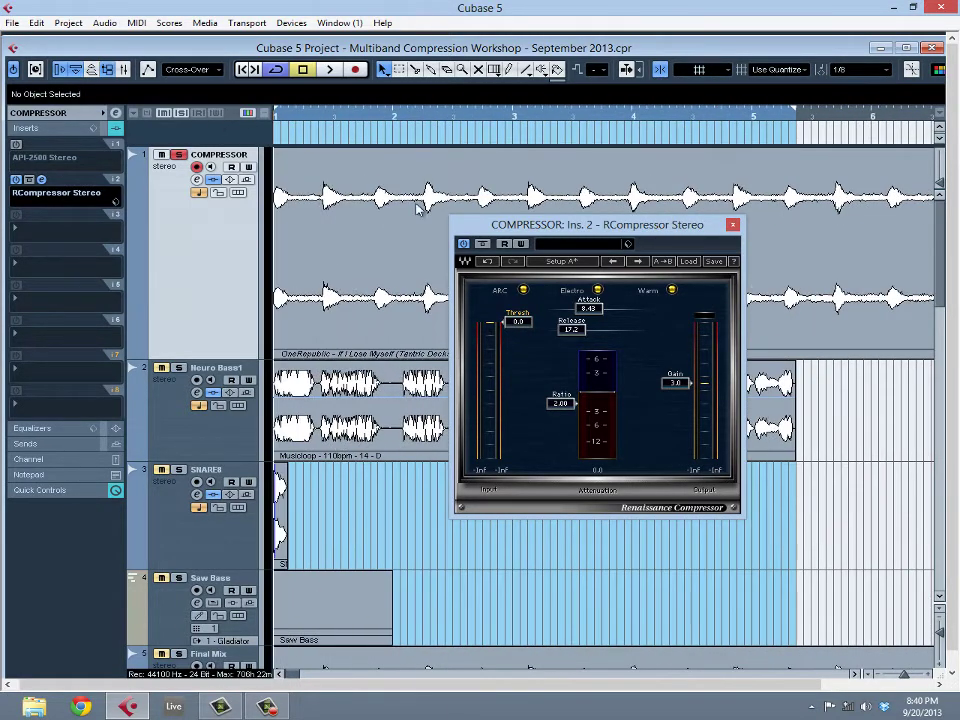
click(733, 224)
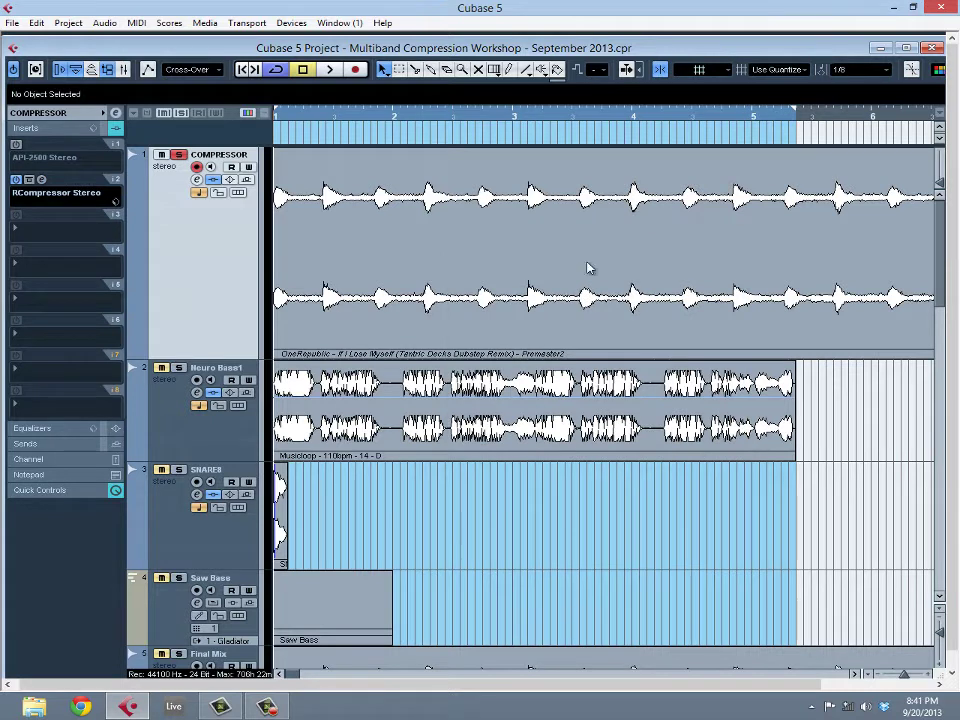
click(42, 186)
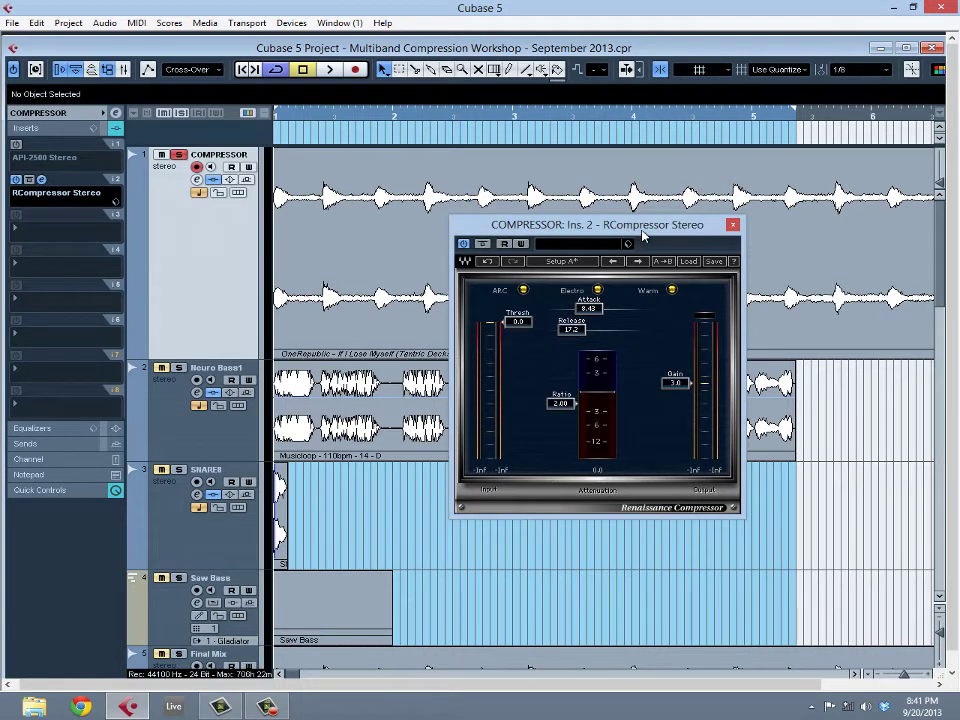
drag(606, 233, 582, 235)
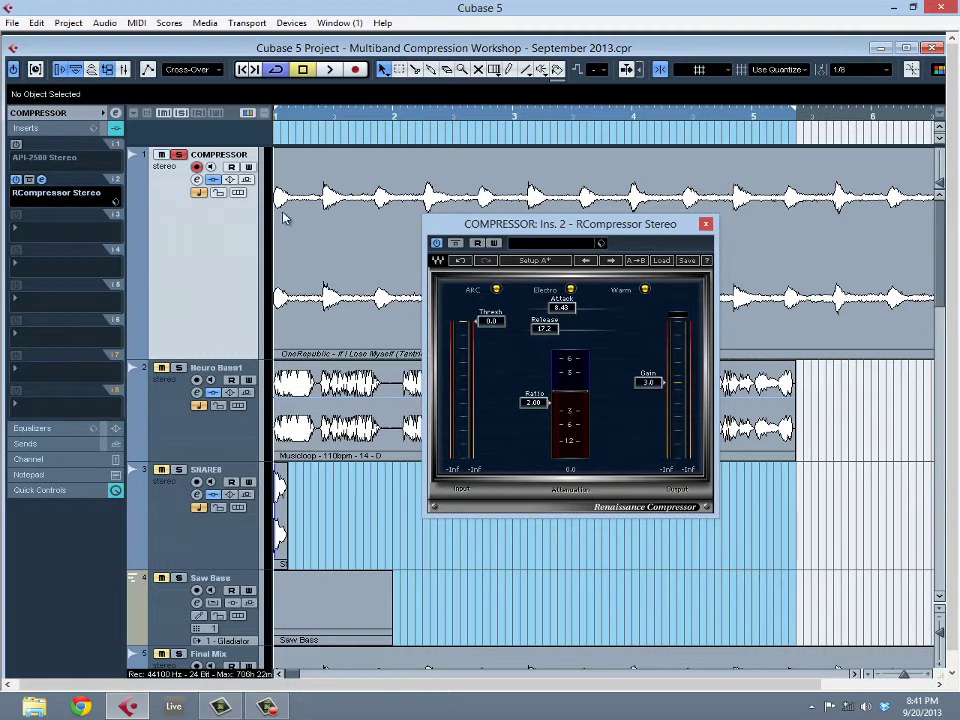
drag(239, 357, 239, 420)
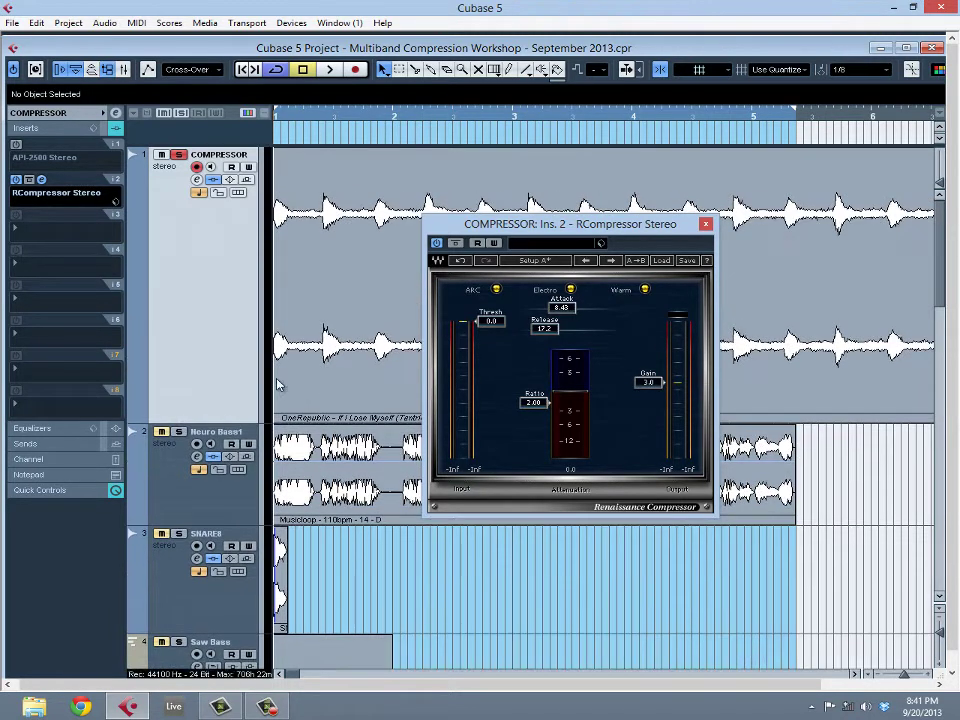
Step: Set the RCompressor makeup gain to 0.0
drag(649, 382, 649, 400)
click(646, 400)
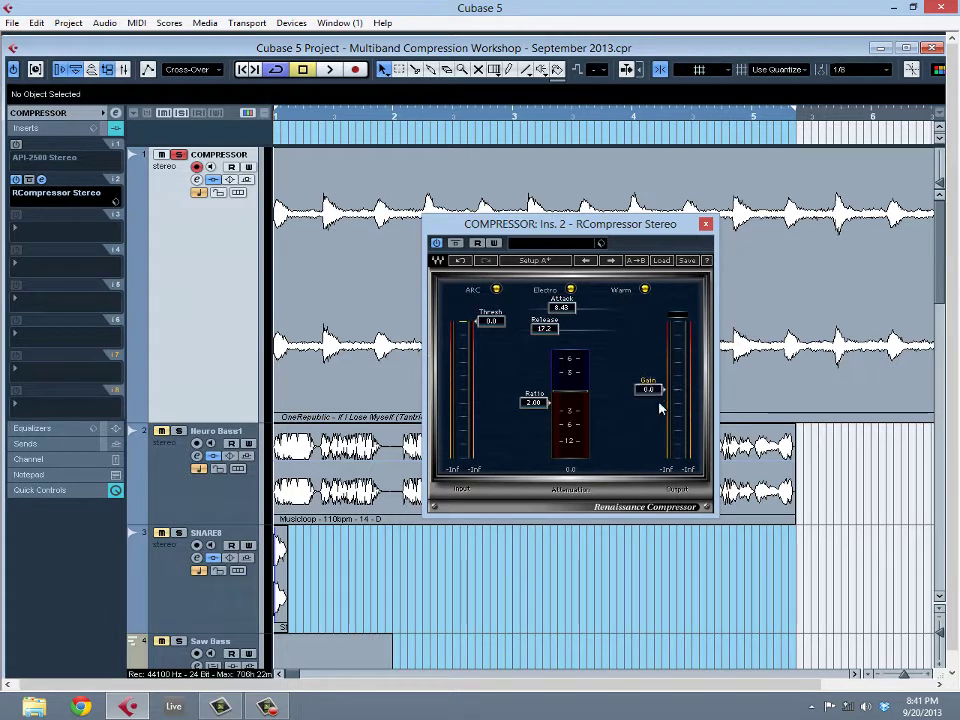
text(0)
key(Return)
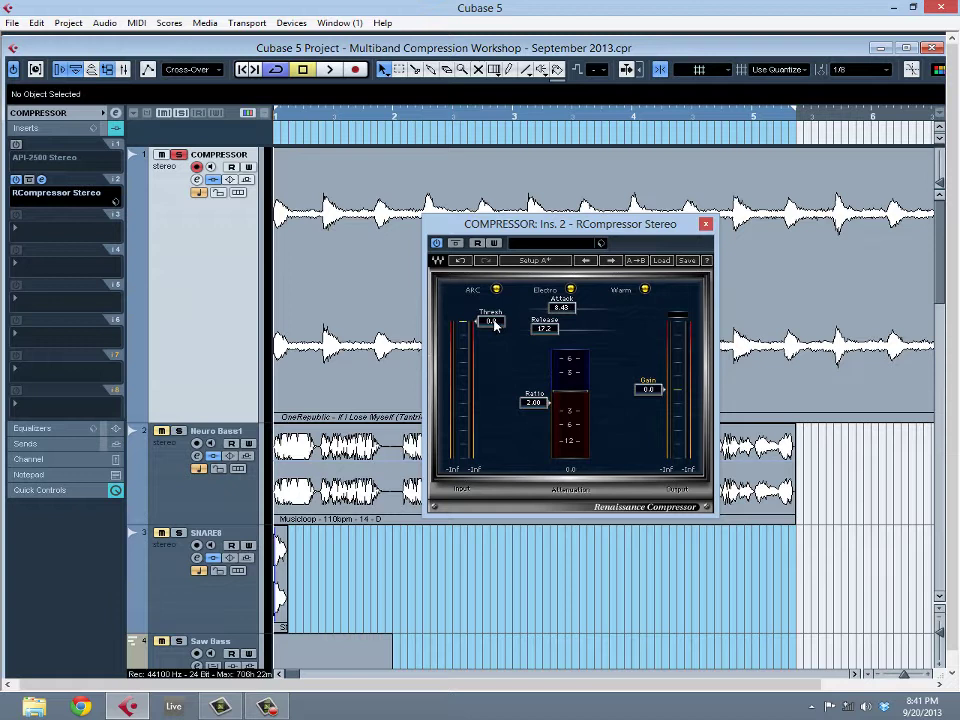
Step: Play the project and pull the RCompressor threshold down to -15.1 while listening
key(space)
drag(493, 328, 493, 412)
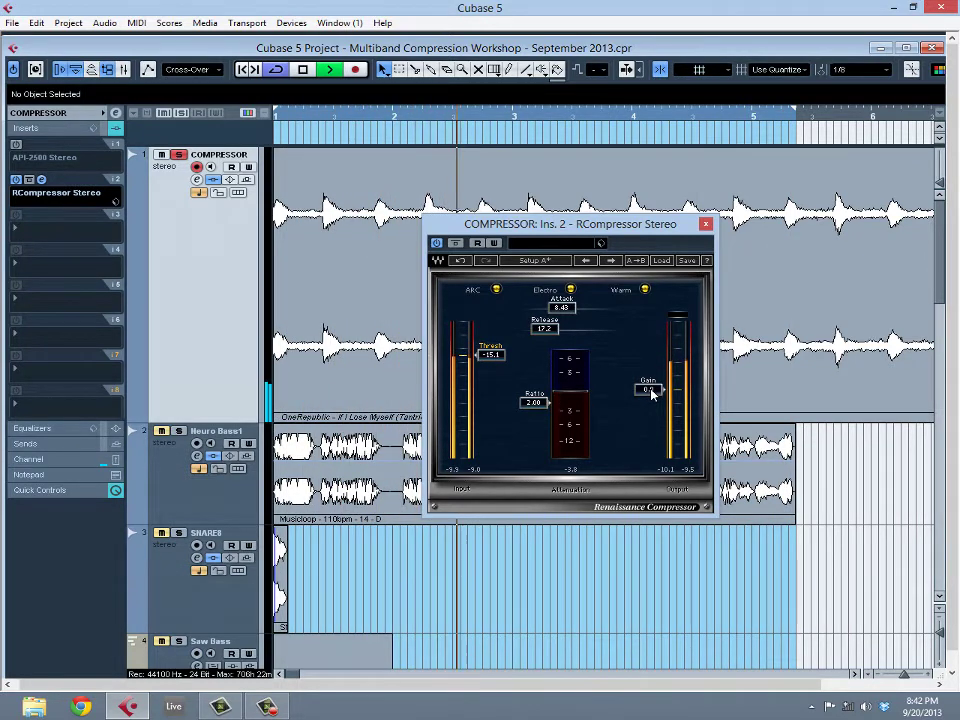
key(space)
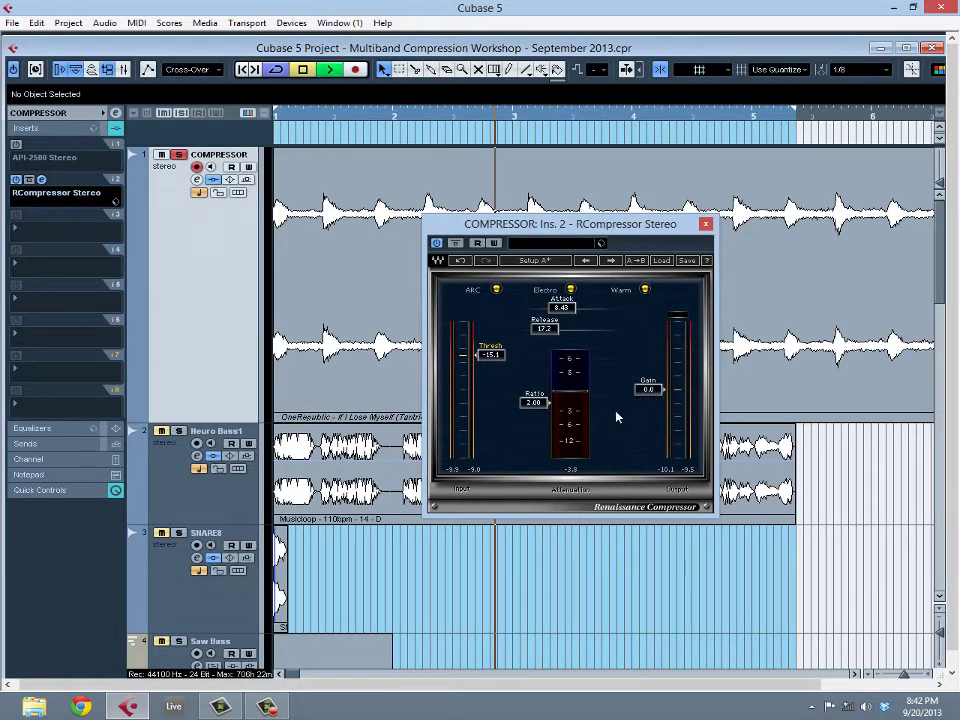
key(space)
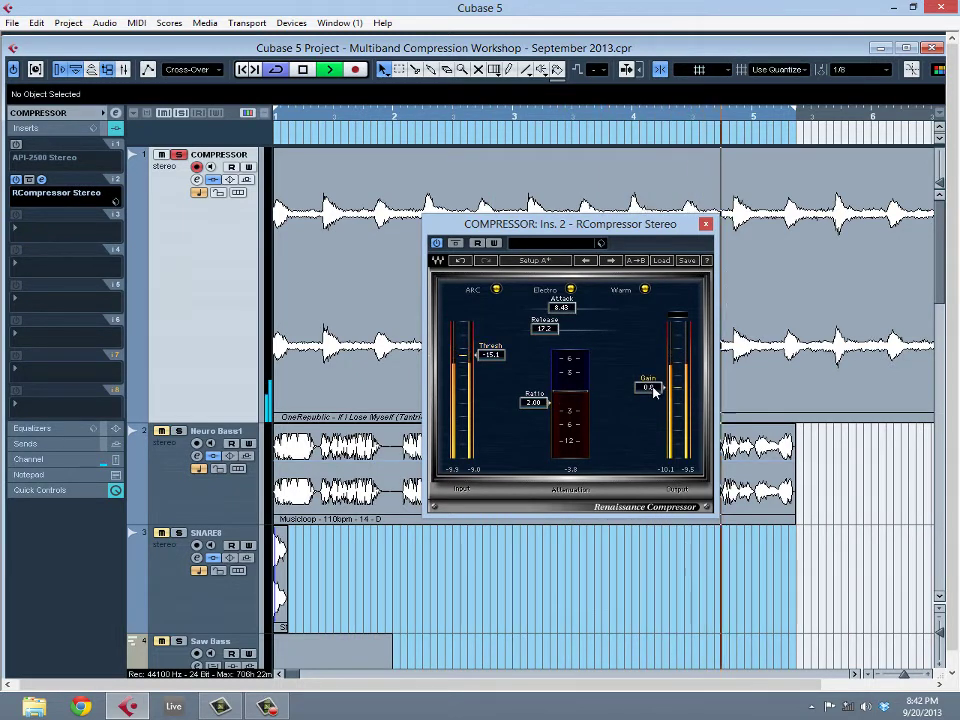
Step: Compare makeup gain values of 2.6 and 3.0, leaving the gain at 0.0
drag(654, 396, 657, 381)
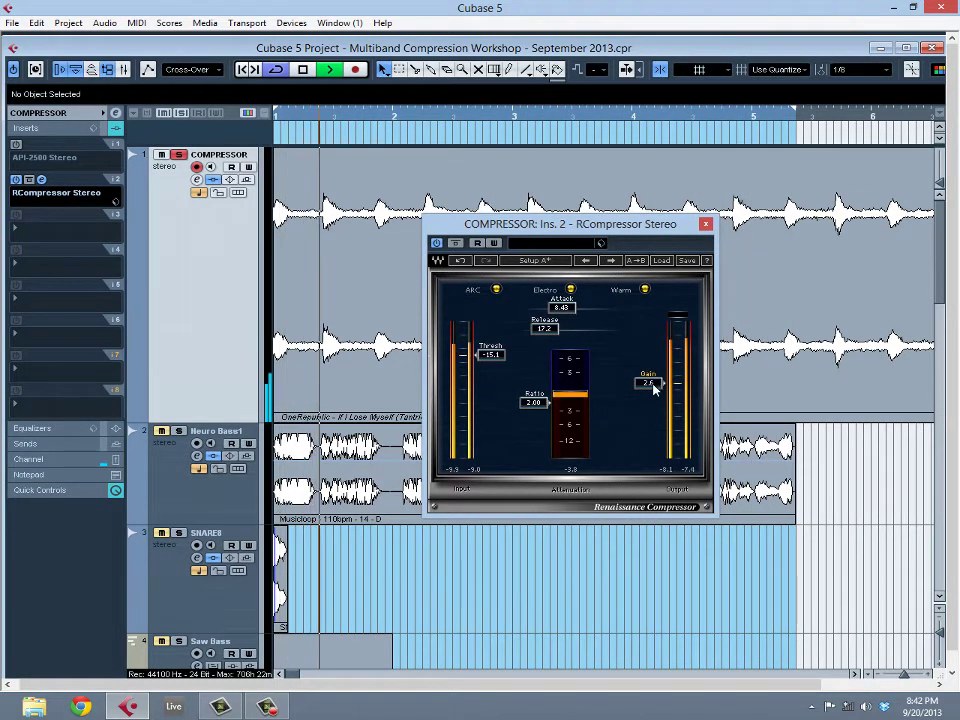
click(650, 383)
text(0)
key(Return)
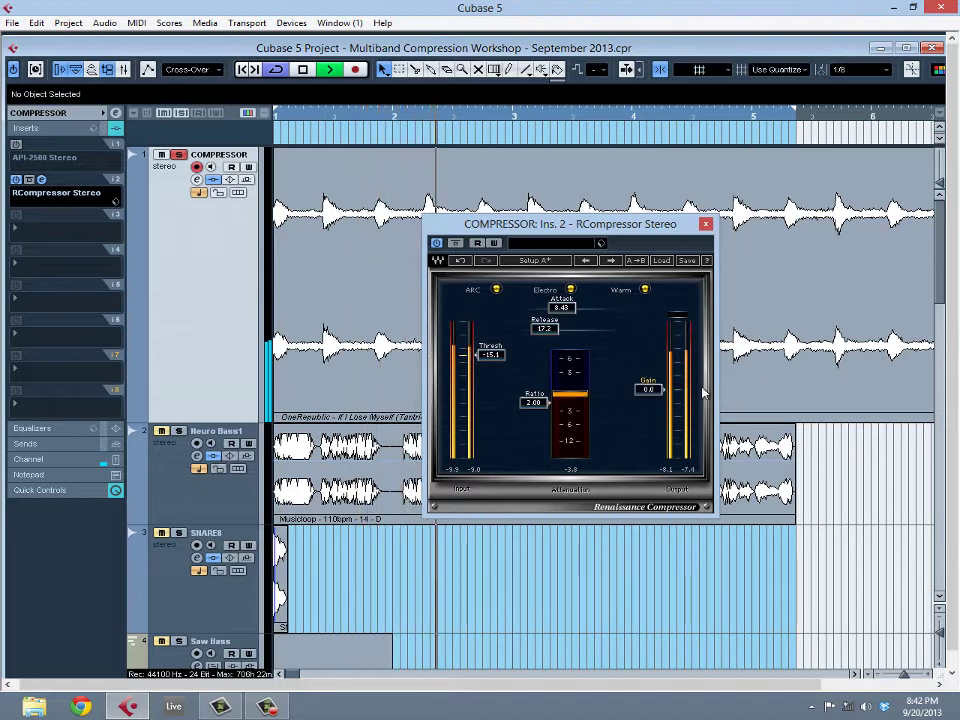
click(645, 389)
text(3)
key(Return)
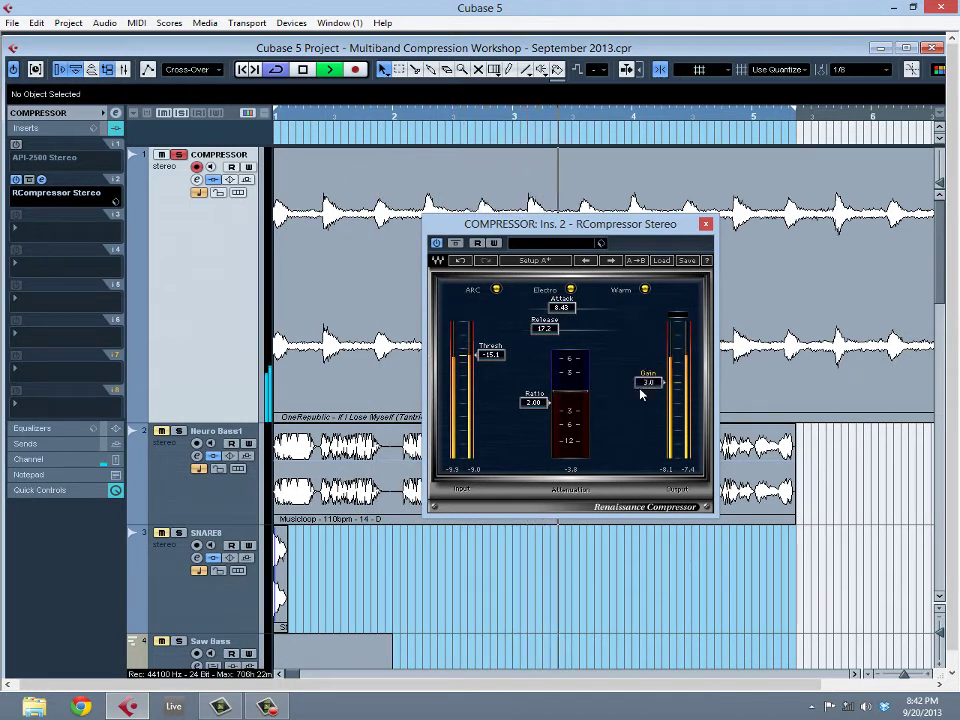
click(650, 385)
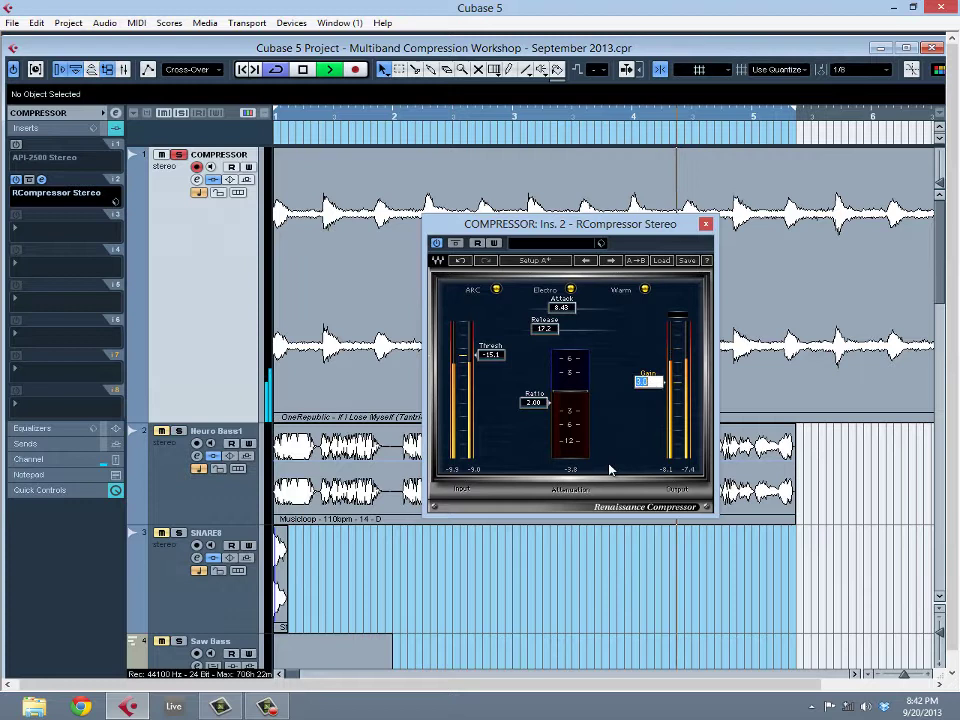
text(0)
key(Return)
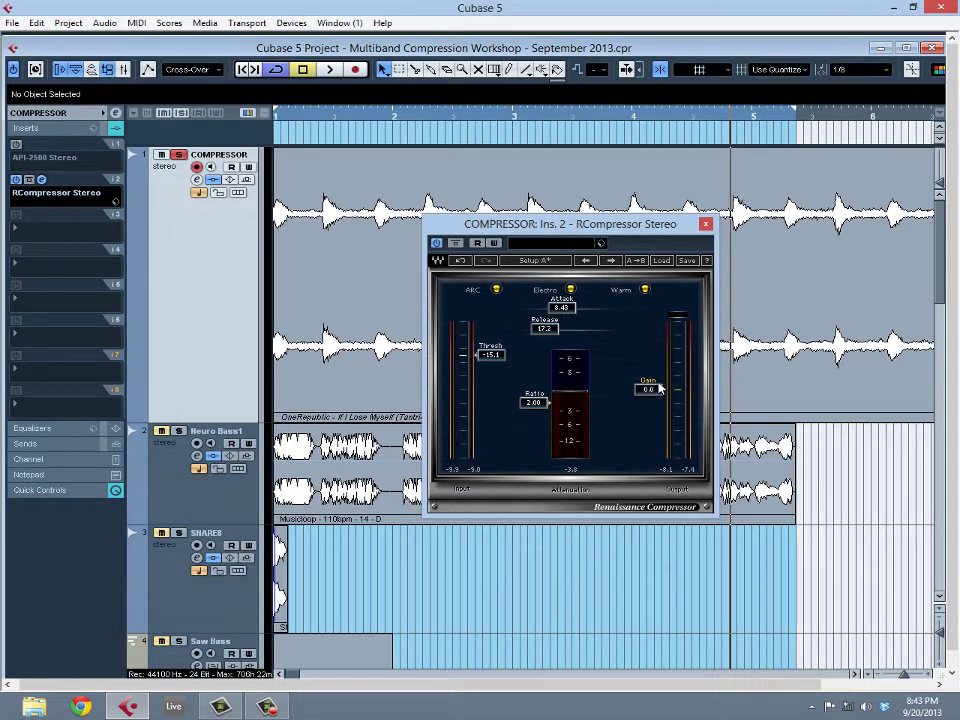
Step: With the ratio at 1.00, audition and set the RCompressor threshold to -22.7
click(535, 404)
text(1)
key(Return)
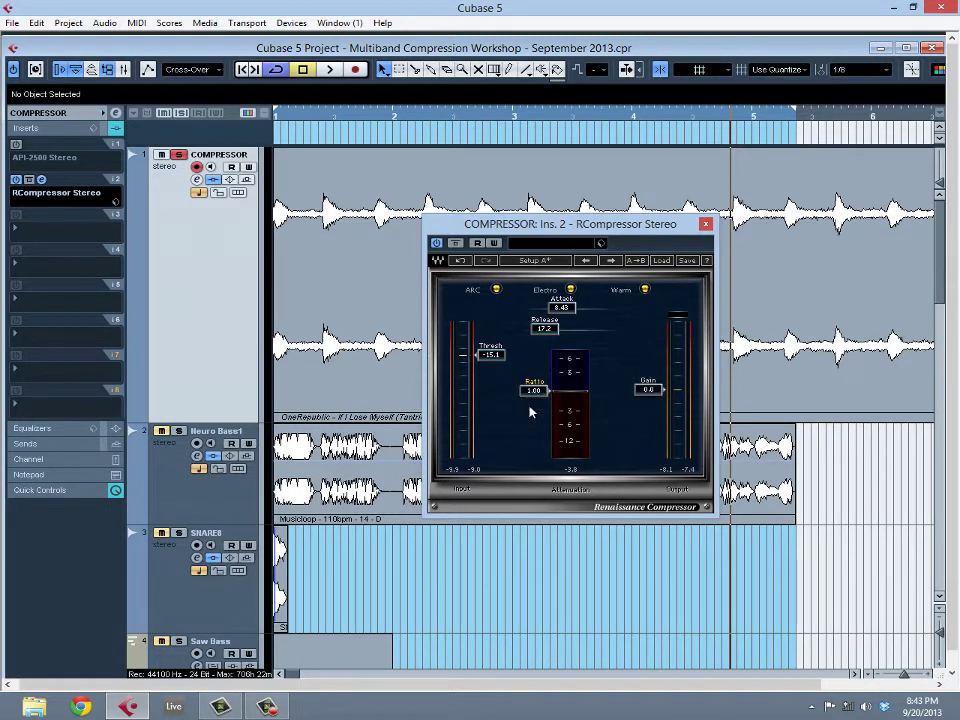
drag(491, 360, 493, 326)
key(space)
drag(491, 332, 497, 446)
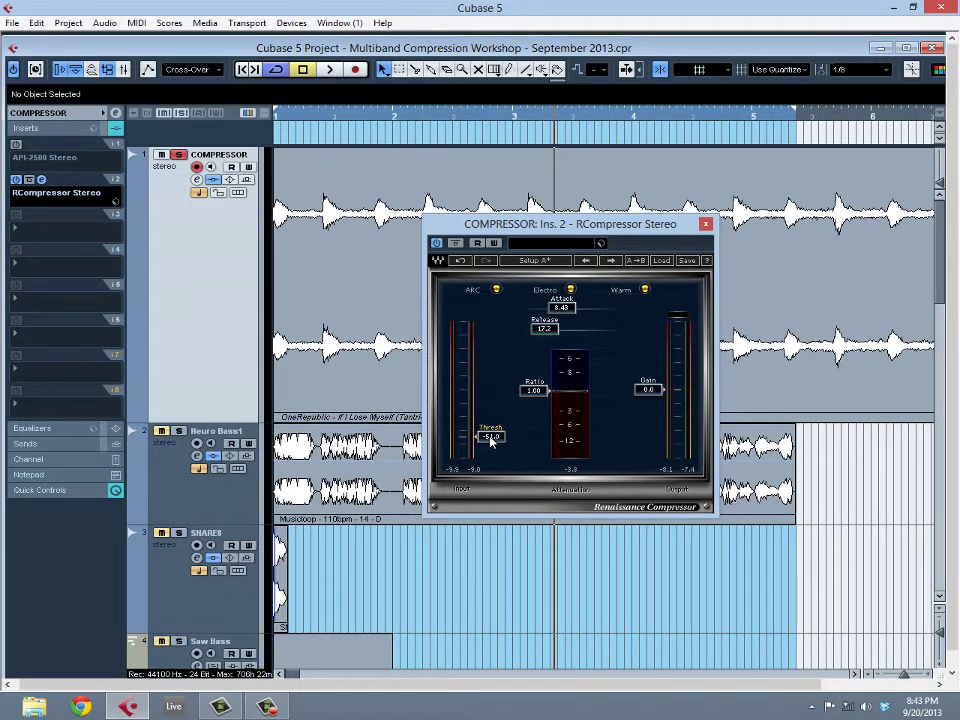
drag(491, 441, 496, 382)
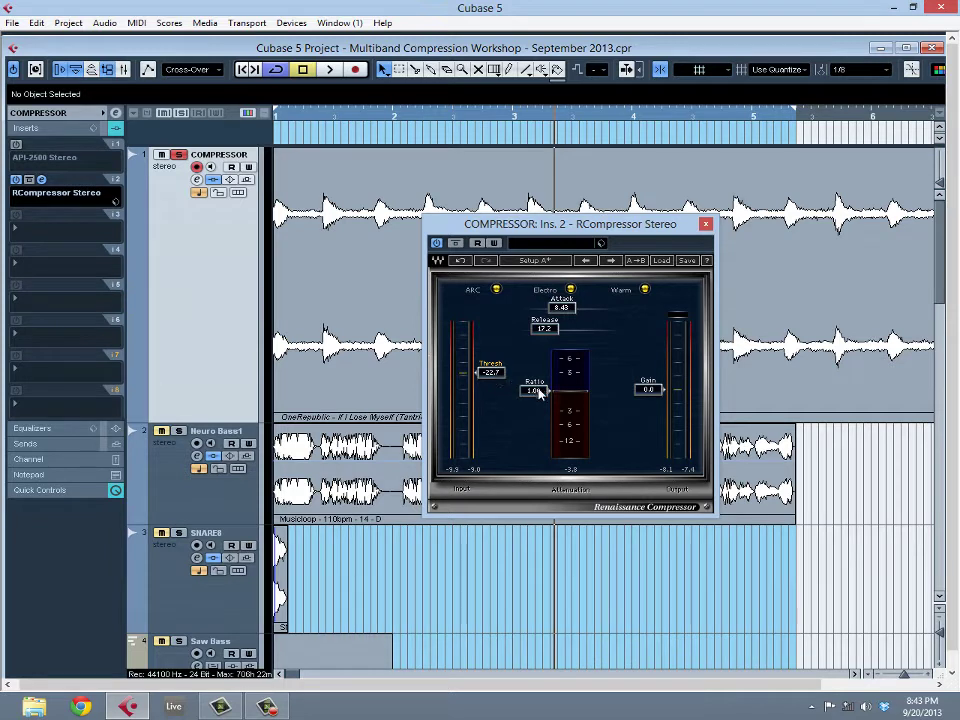
Step: Set the RCompressor ratio back to 2.00
click(543, 390)
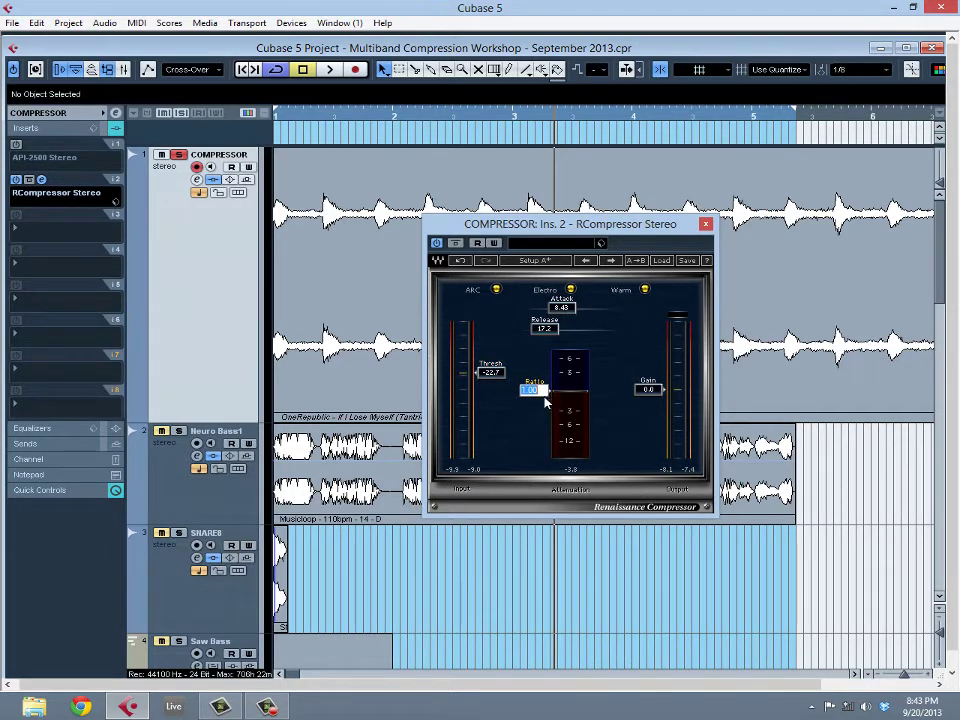
text(2)
key(Return)
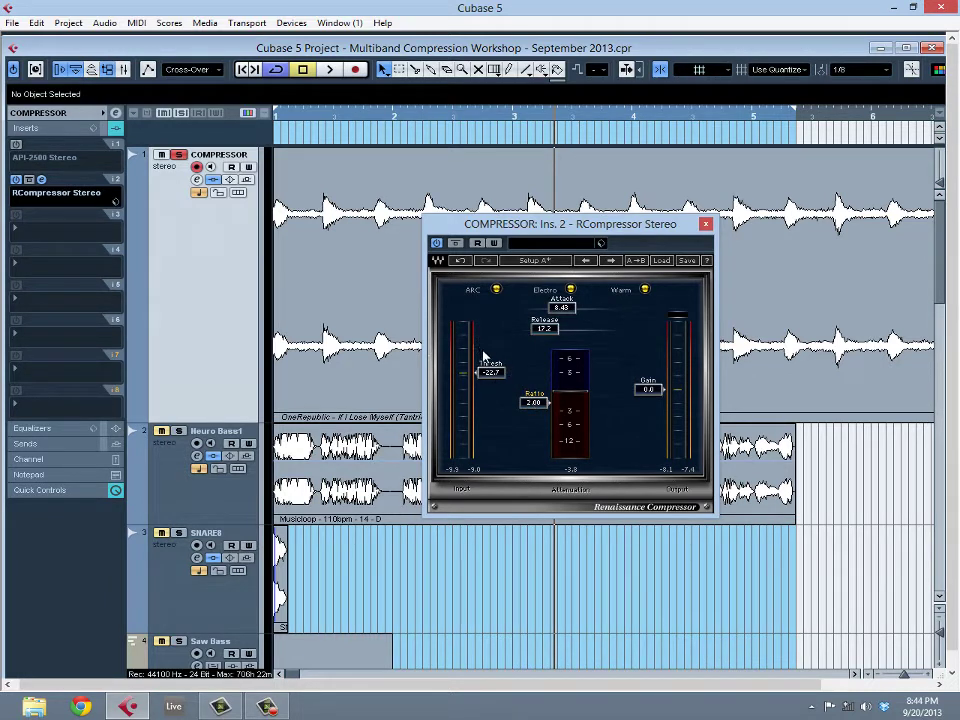
Step: Try a ratio of 4, then return the RCompressor ratio to 2.00
click(531, 403)
text(4)
key(Return)
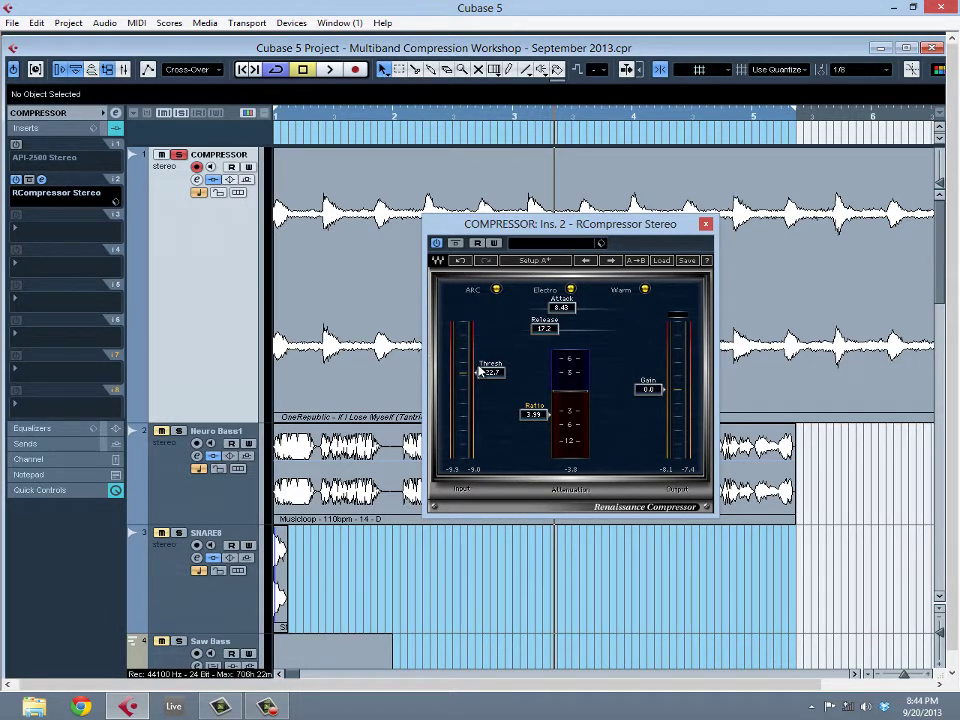
click(537, 416)
text(2)
key(Return)
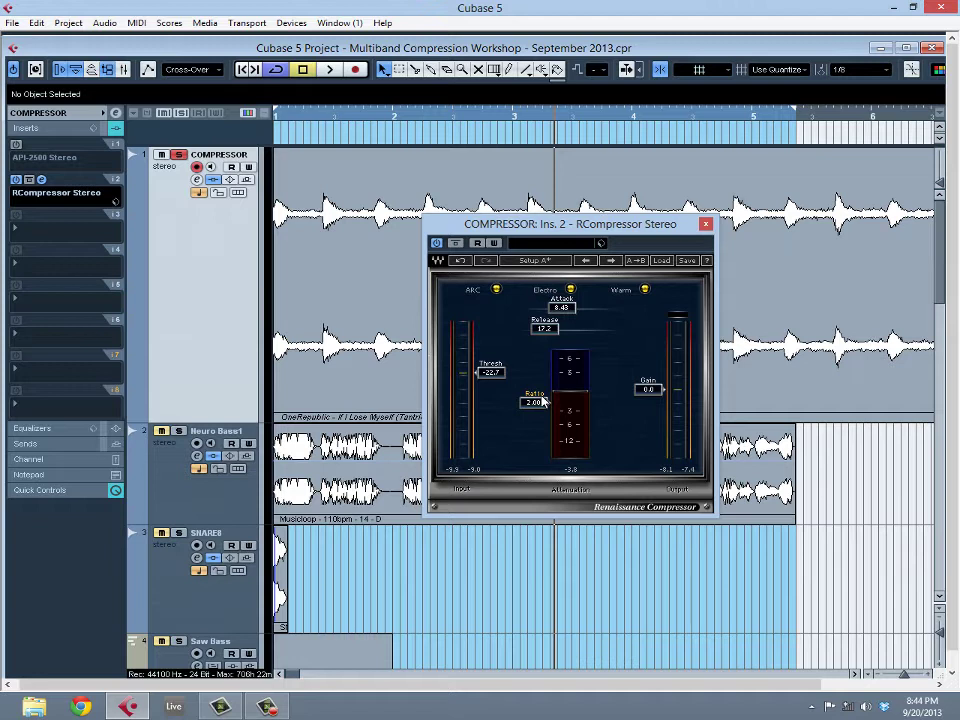
Step: Raise the threshold slightly to ease compression and audition it in playback
mouse_move(491, 372)
mouse_down()
mouse_move(502, 326)
mouse_move(490, 379)
mouse_up()
key(space)
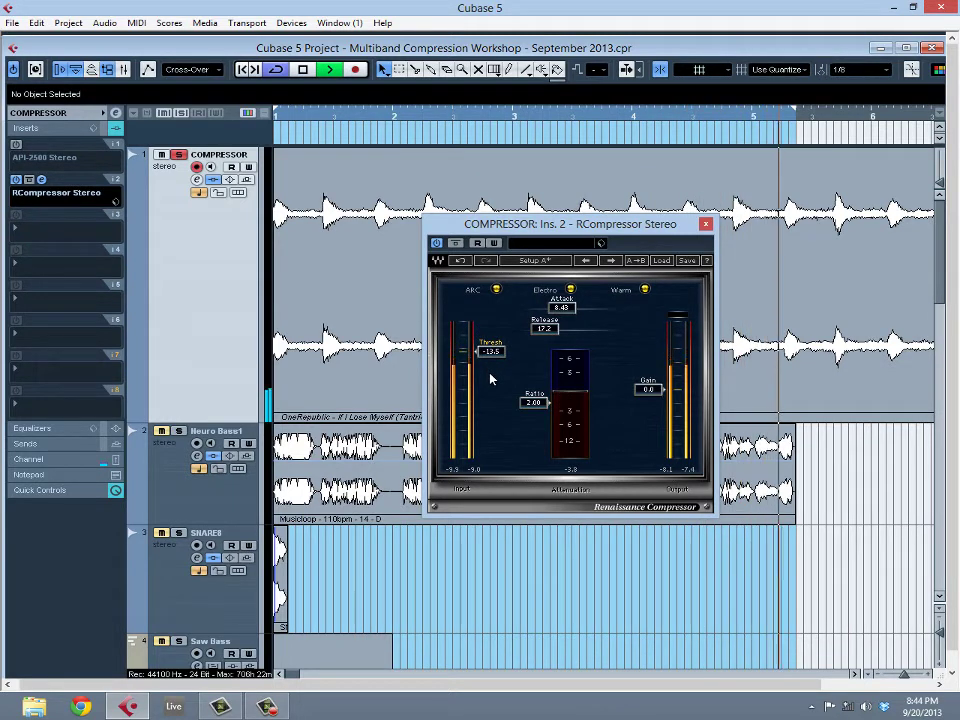
key(space)
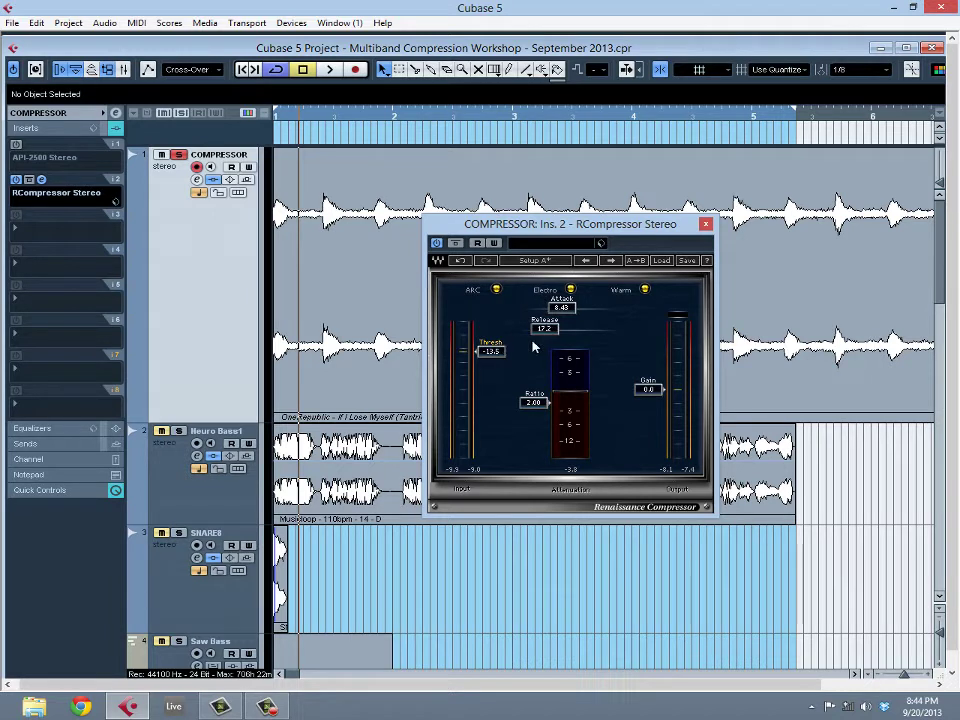
Step: Return the threshold to 0.0, set attack 0.50 and release 5.00, then minimise Cubase
drag(487, 371, 497, 324)
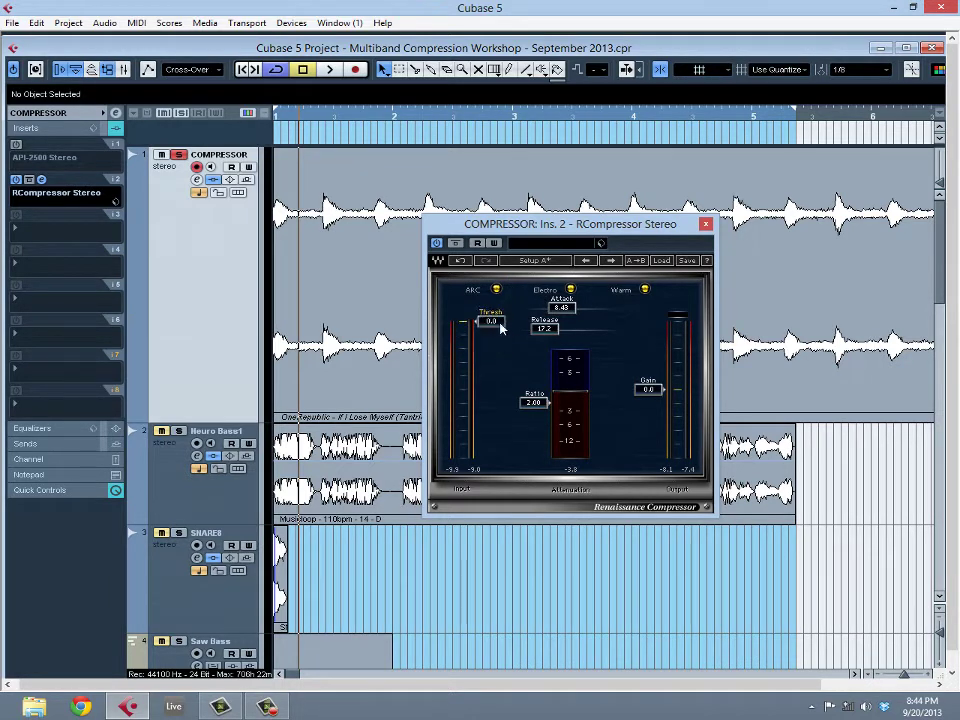
drag(561, 313, 532, 310)
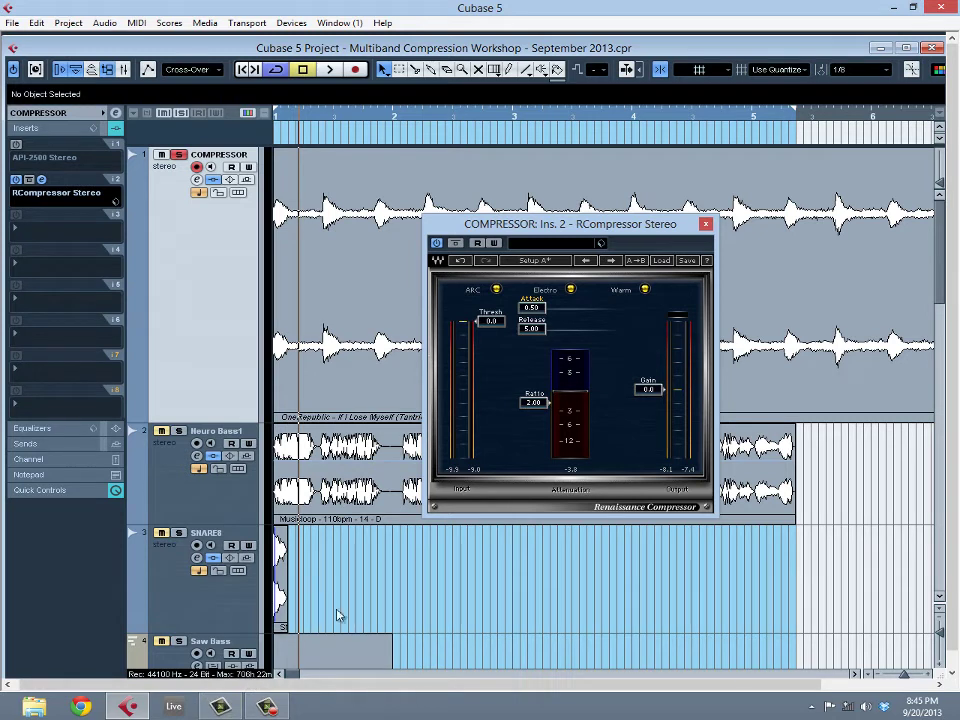
click(891, 8)
Step: Open the Drum Transient waveform image in Photo Viewer and zoom in on it
double_click(251, 236)
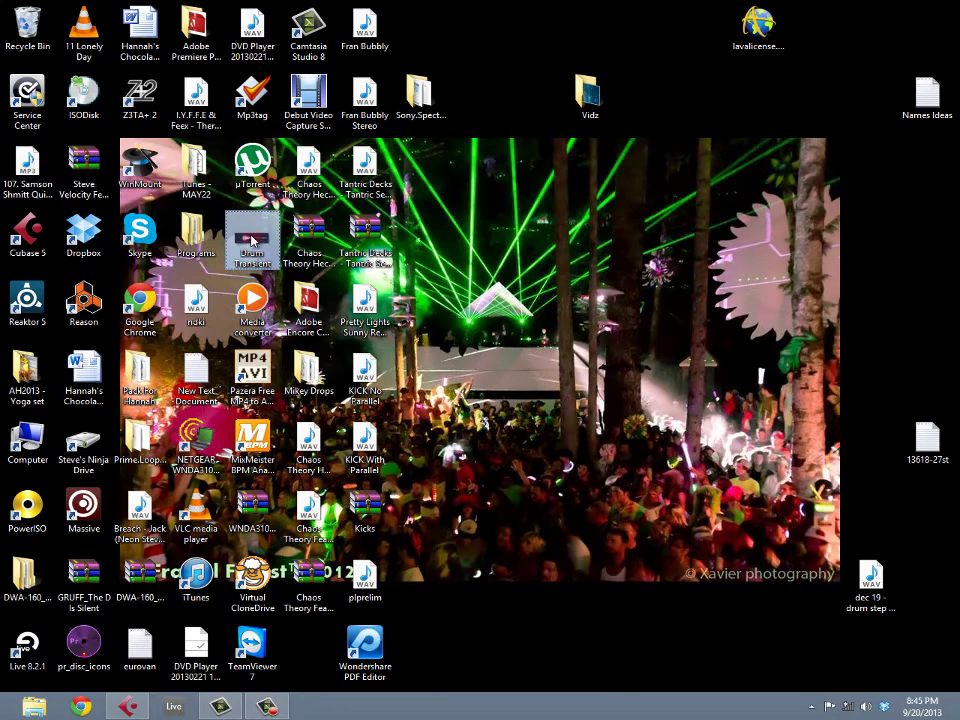
scroll(368, 368, up, 5)
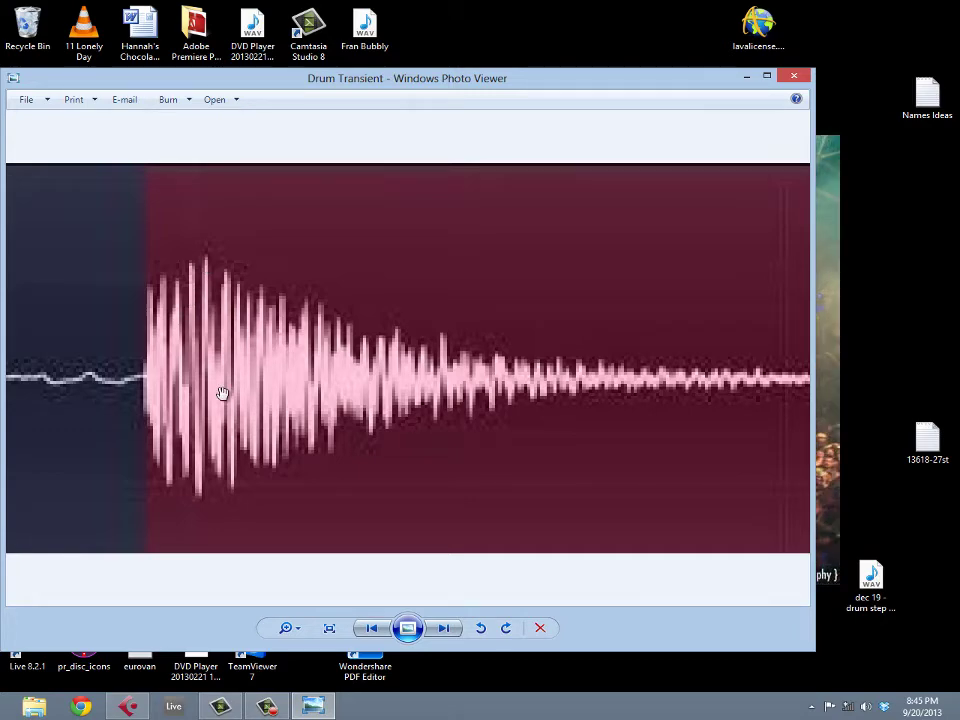
Step: Back in Cubase, sweep attack up to 148 and back to minimum, then release up to 2275, ending near 703
click(129, 706)
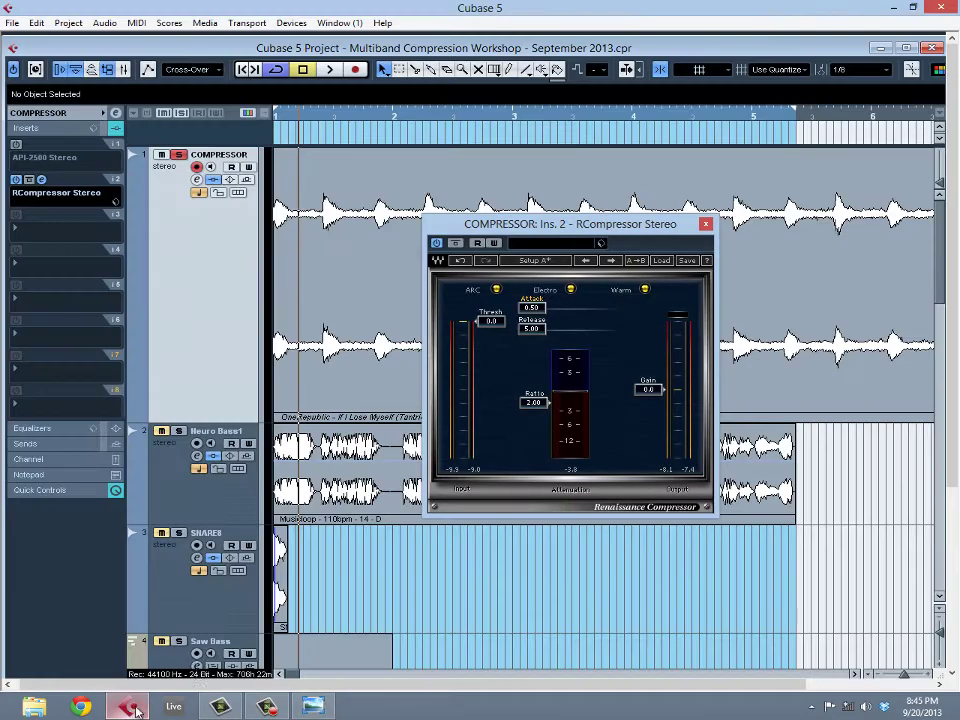
drag(521, 316, 602, 311)
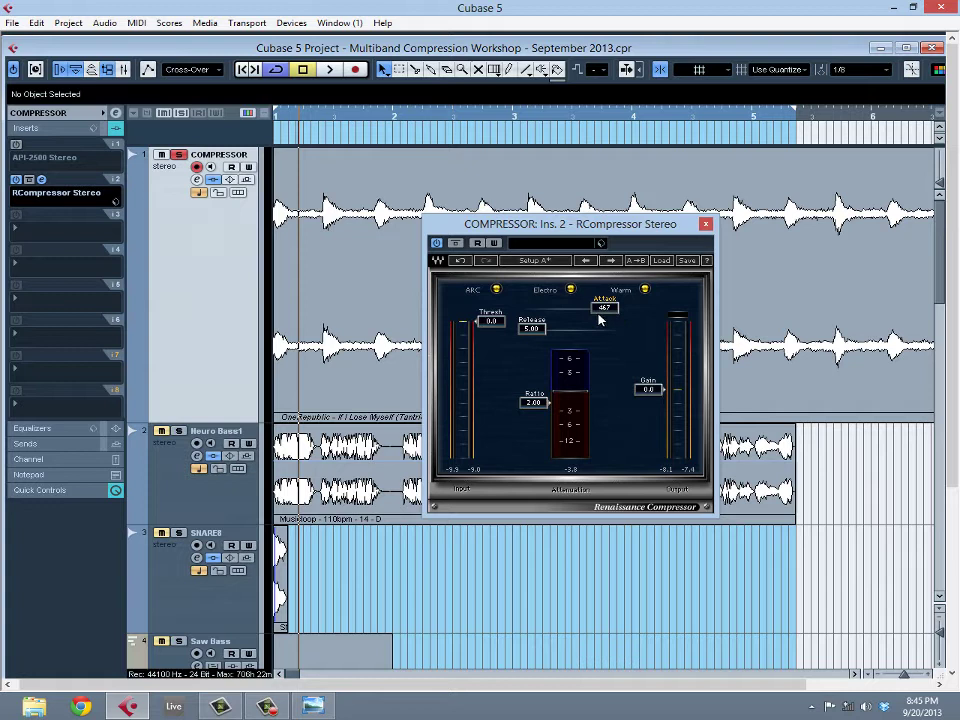
drag(597, 313, 372, 340)
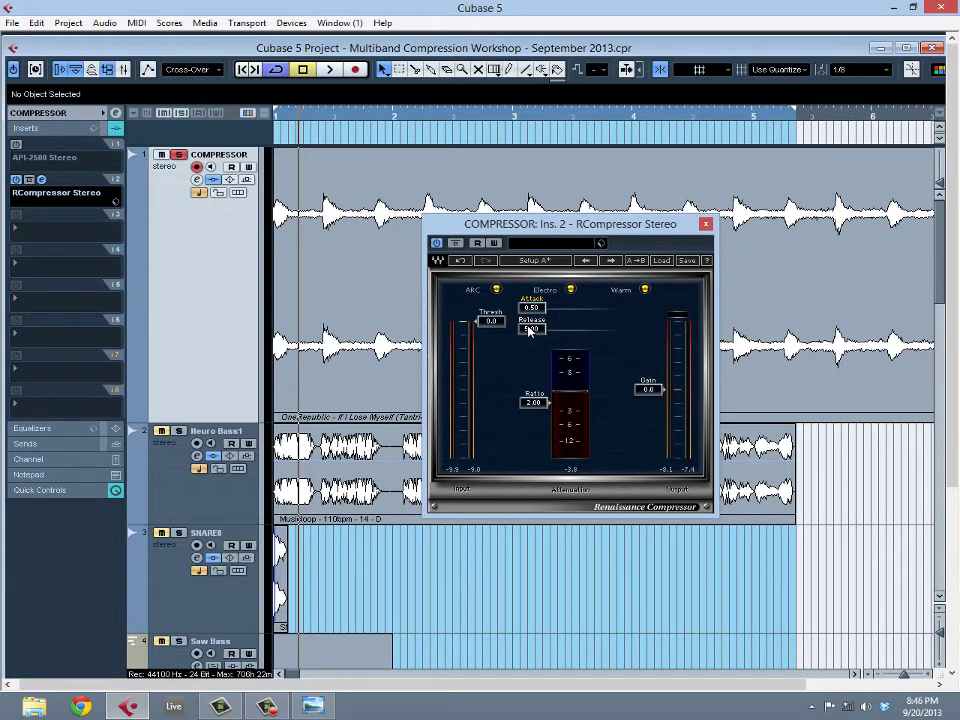
mouse_move(525, 322)
mouse_down()
mouse_move(583, 332)
mouse_move(561, 341)
mouse_move(549, 330)
mouse_move(521, 333)
mouse_up()
drag(535, 336, 649, 334)
drag(588, 336, 570, 330)
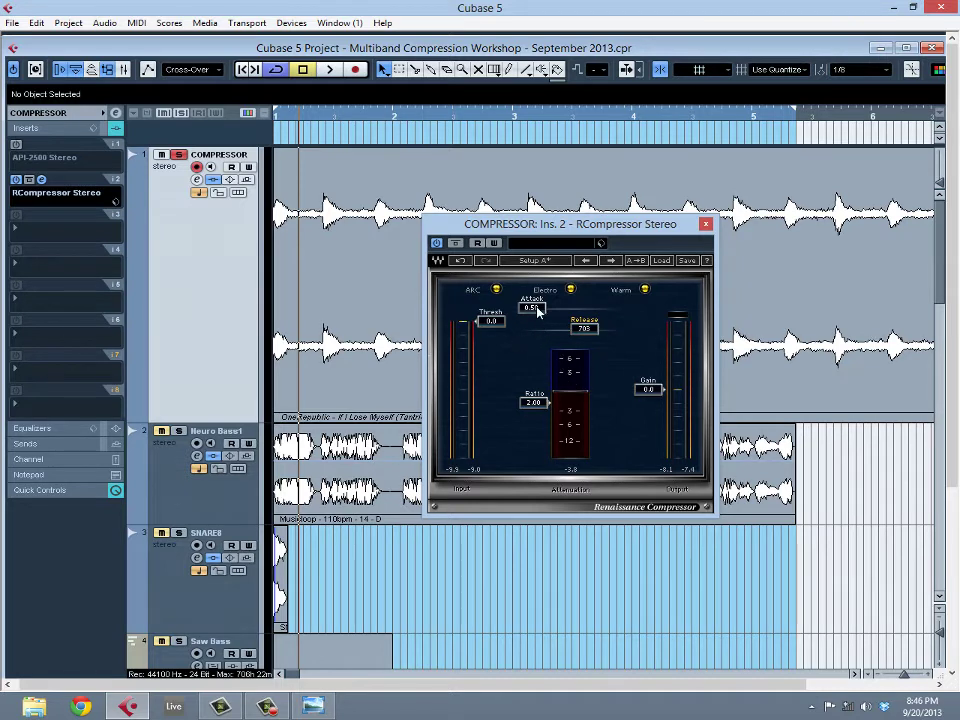
Step: Audition thresholds of -28.4 and -19.9 and trial attack and release values before resetting them to minimum
drag(581, 333, 432, 346)
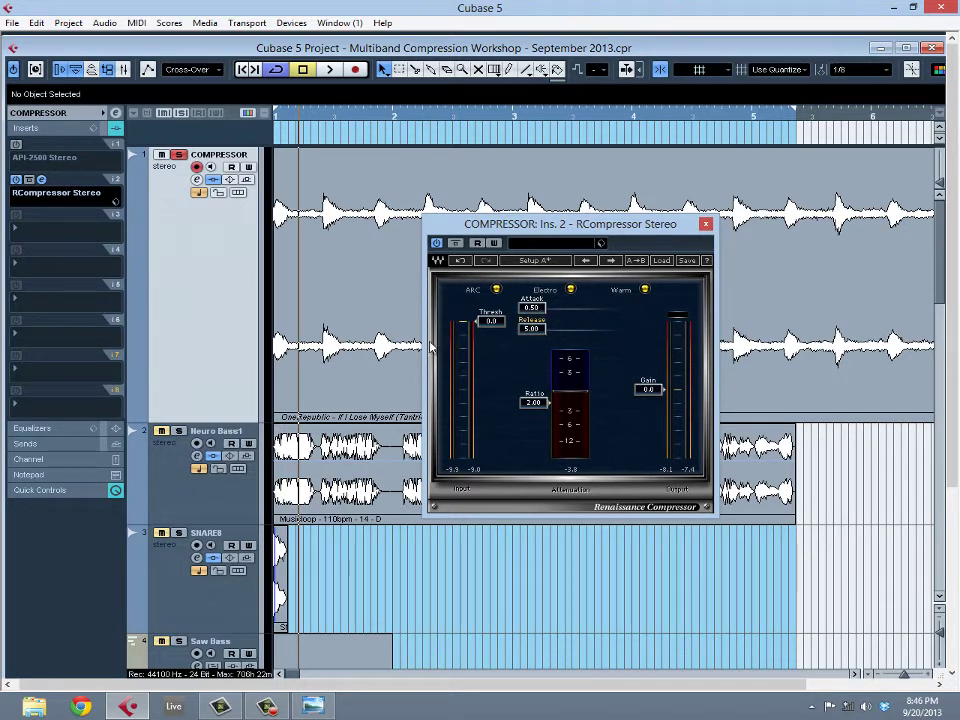
drag(497, 326, 497, 378)
key(space)
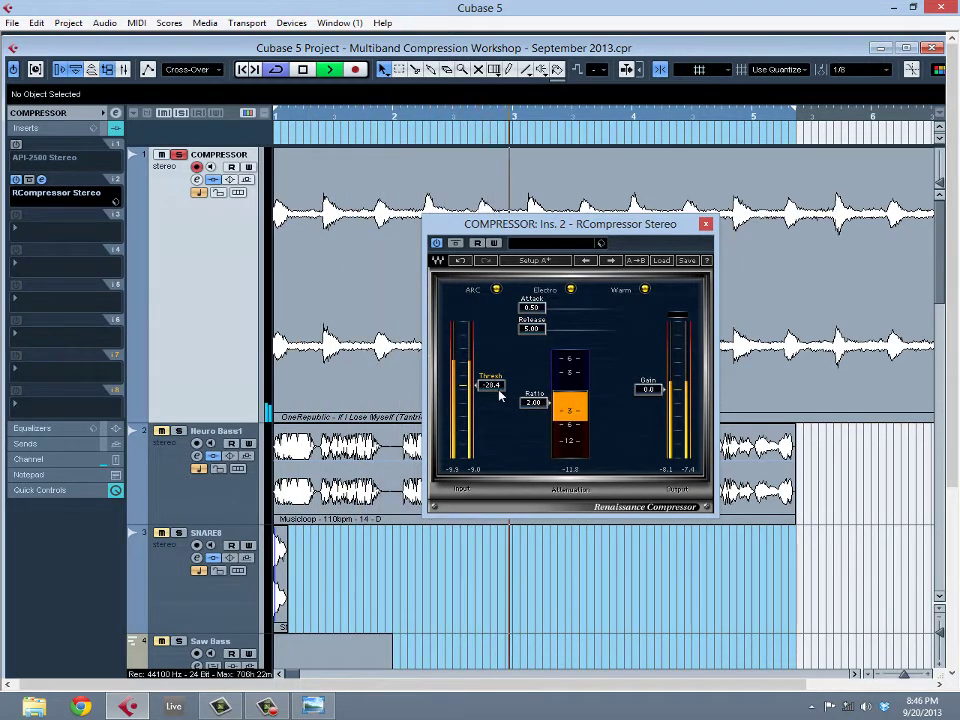
drag(499, 390, 505, 365)
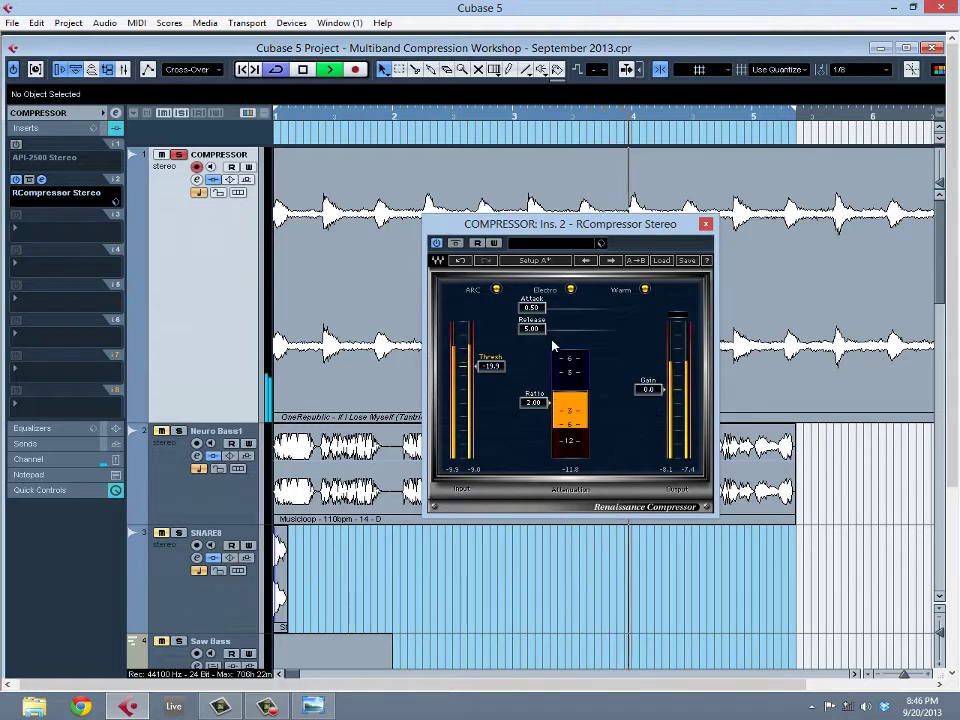
drag(562, 318, 638, 314)
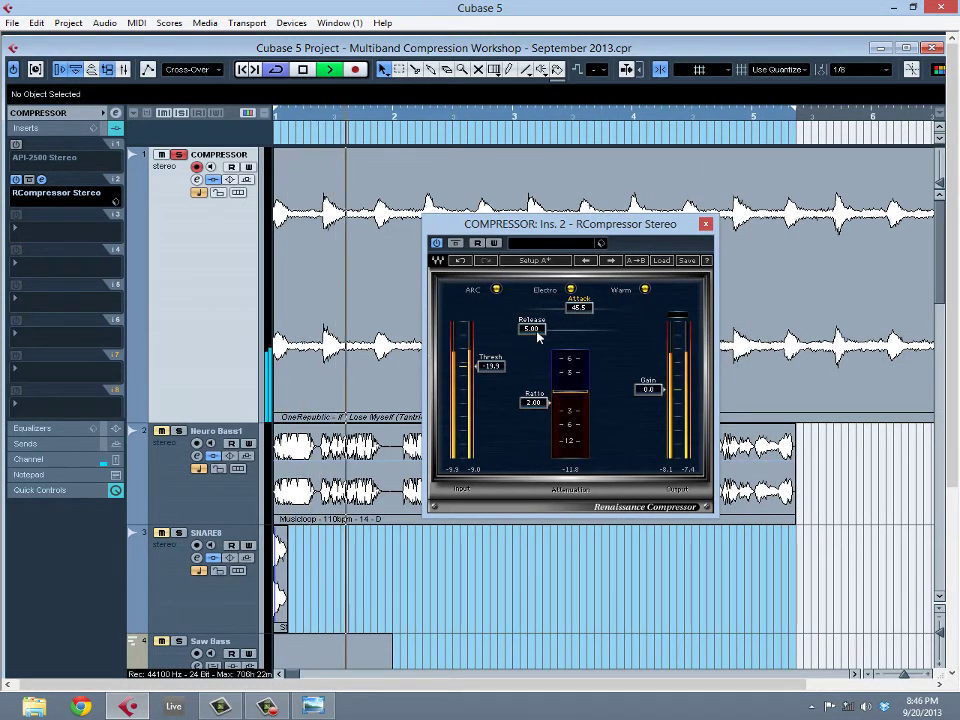
drag(562, 322, 606, 321)
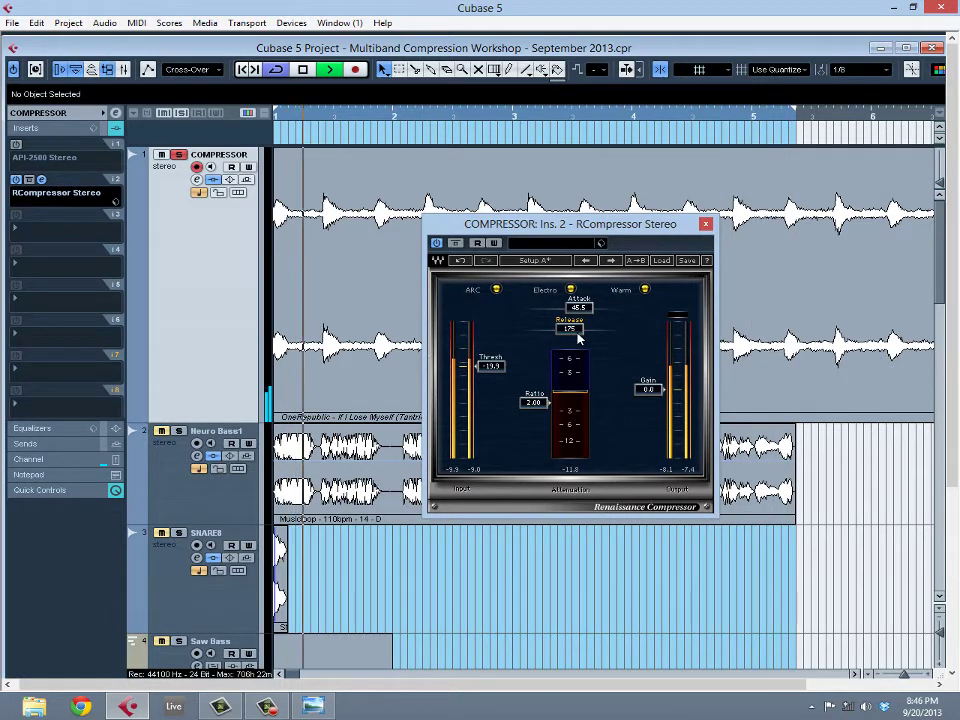
drag(578, 337, 317, 326)
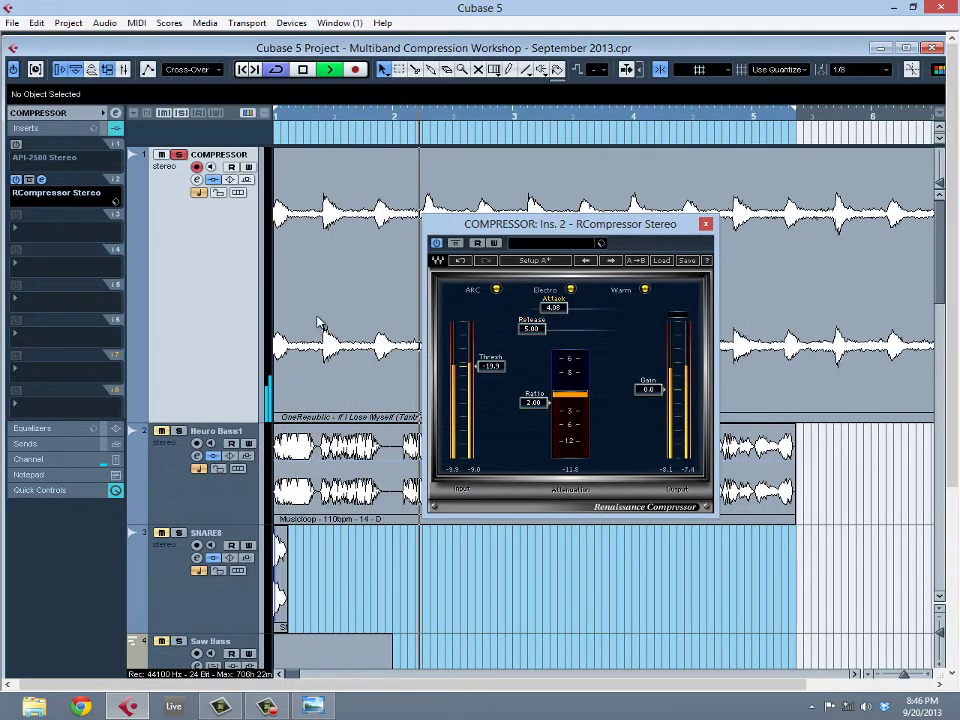
drag(580, 307, 520, 325)
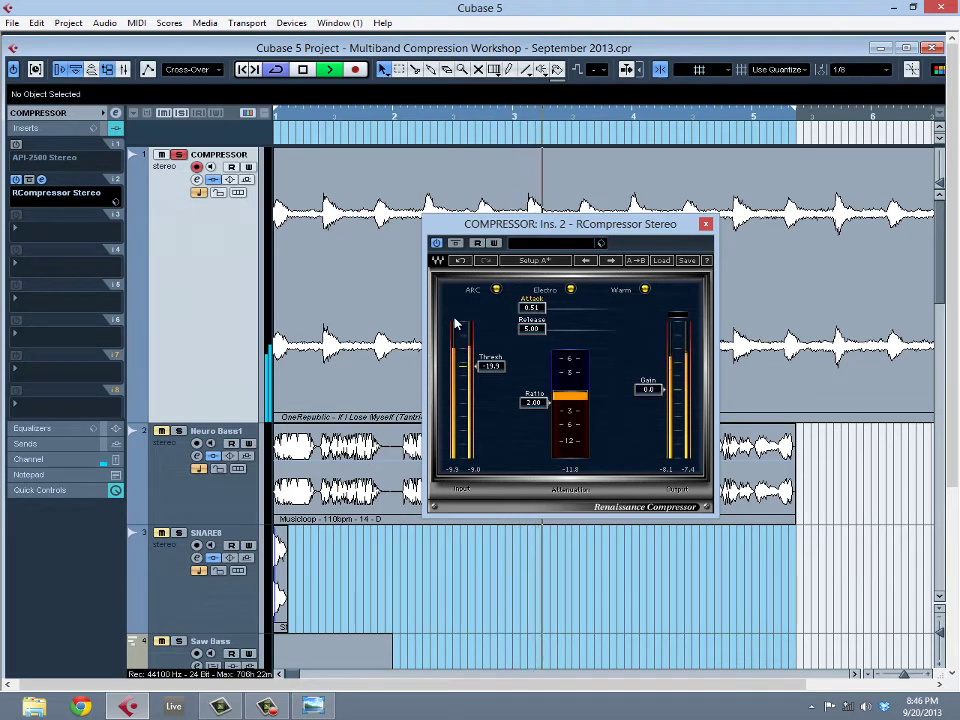
key(space)
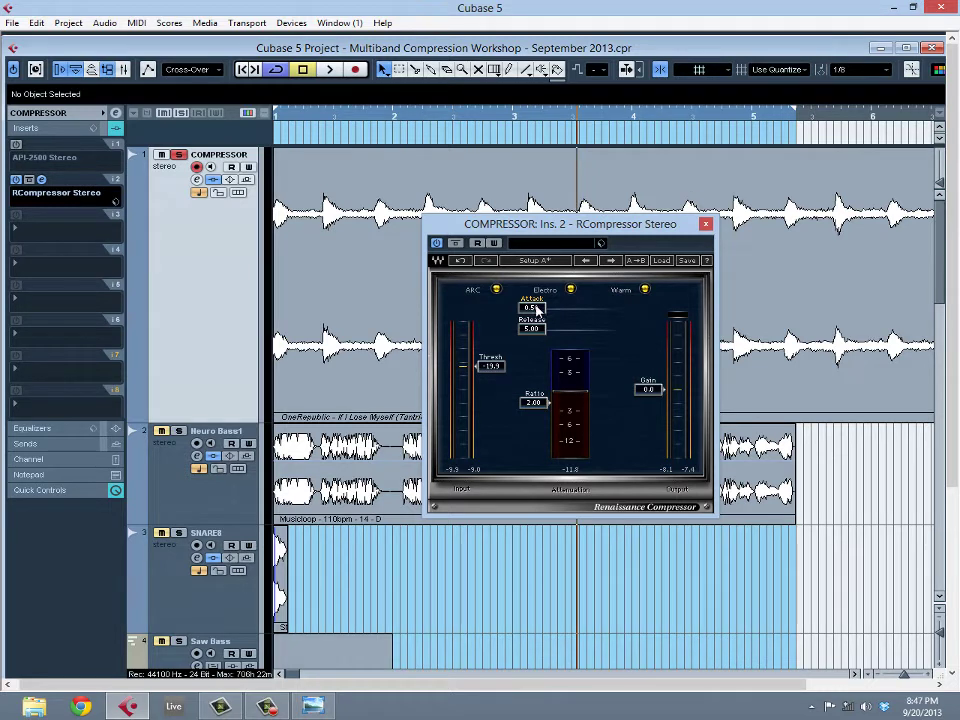
Step: Set the RCompressor attack to 20.0 and release to 94.2, then close it
drag(535, 315, 596, 306)
drag(538, 327, 572, 333)
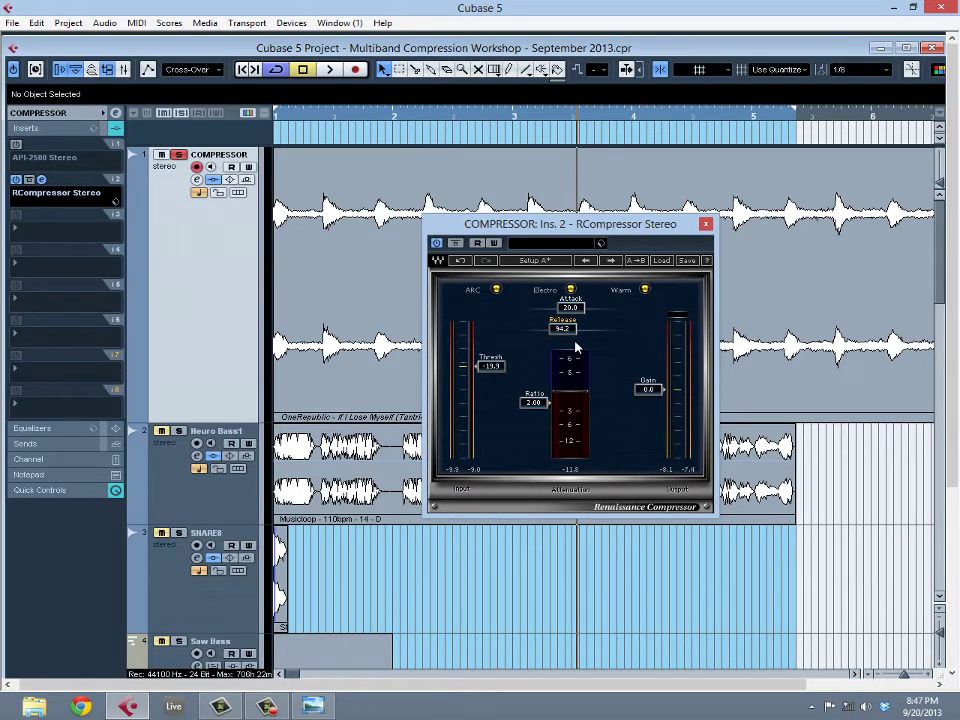
click(706, 224)
Step: Reopen the RCompressor, lower its threshold to -33.7 during playback, and close it
click(72, 192)
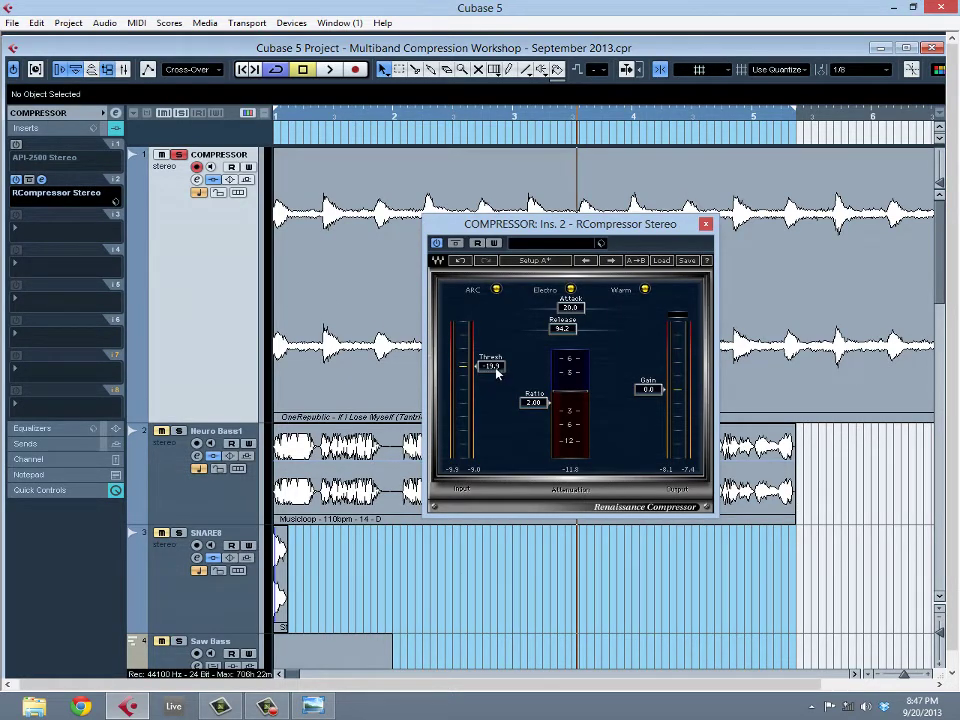
key(space)
drag(497, 373, 494, 407)
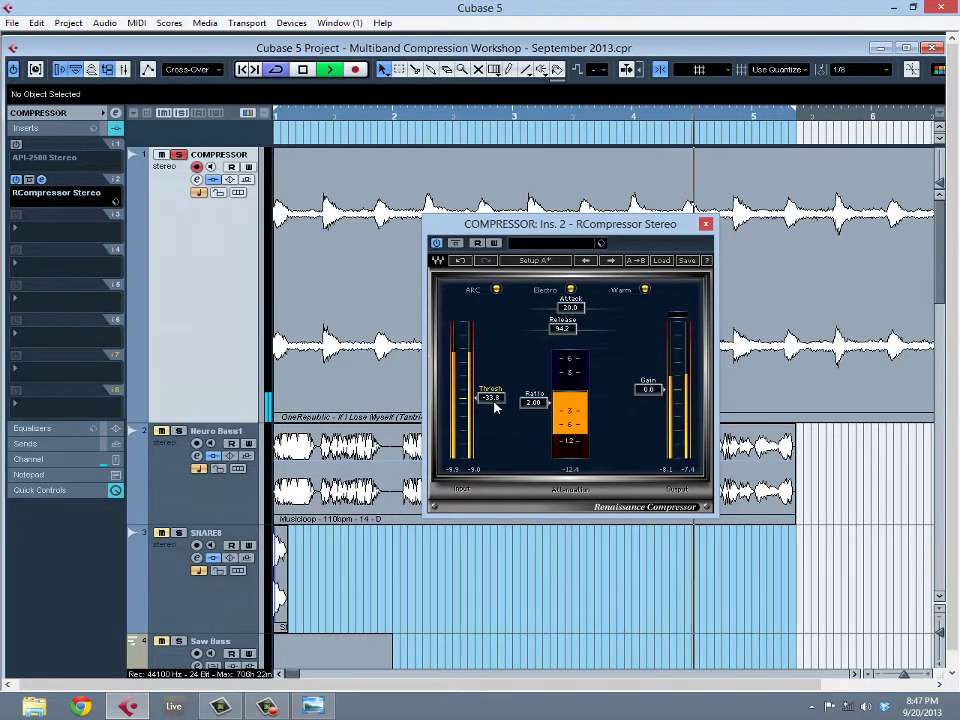
click(707, 223)
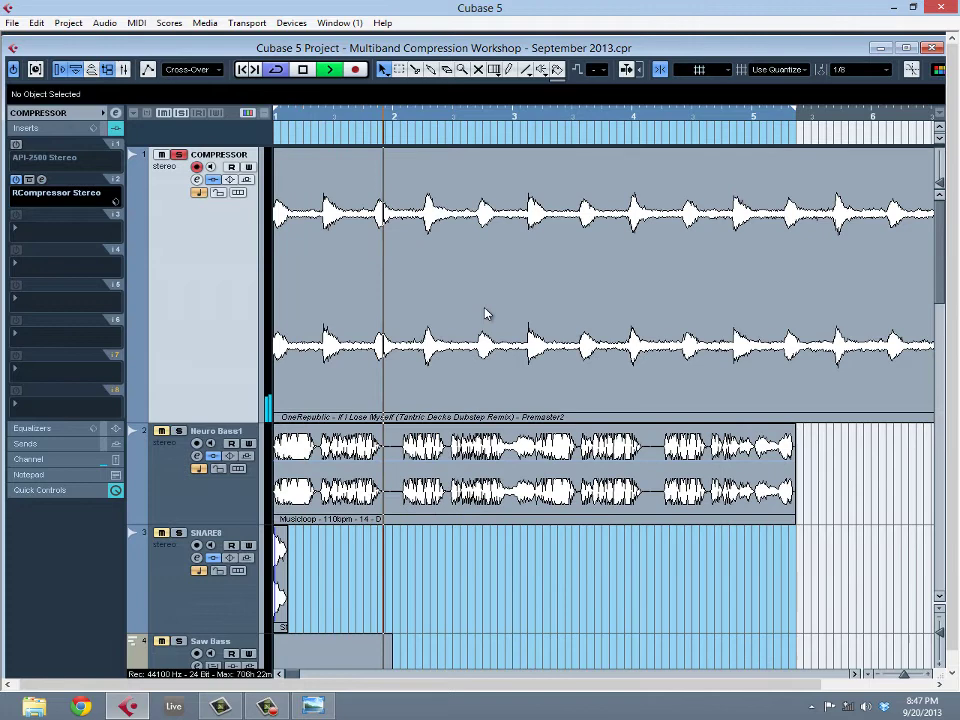
Step: Flip the knee switch on the API-2500 Stereo compressor and close its window
click(32, 144)
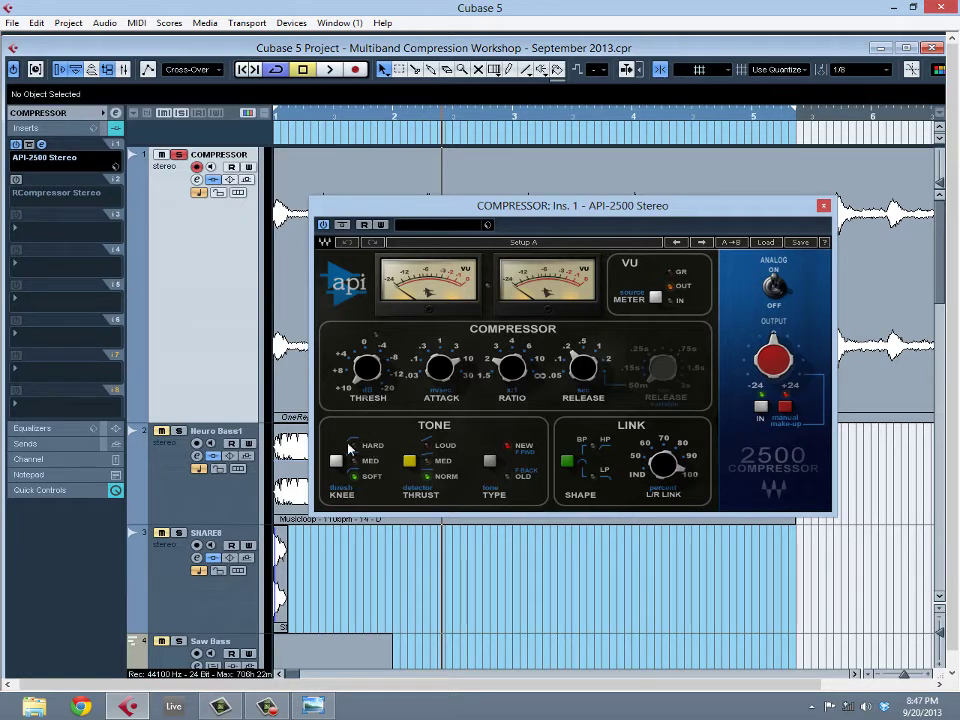
click(352, 446)
key(Escape)
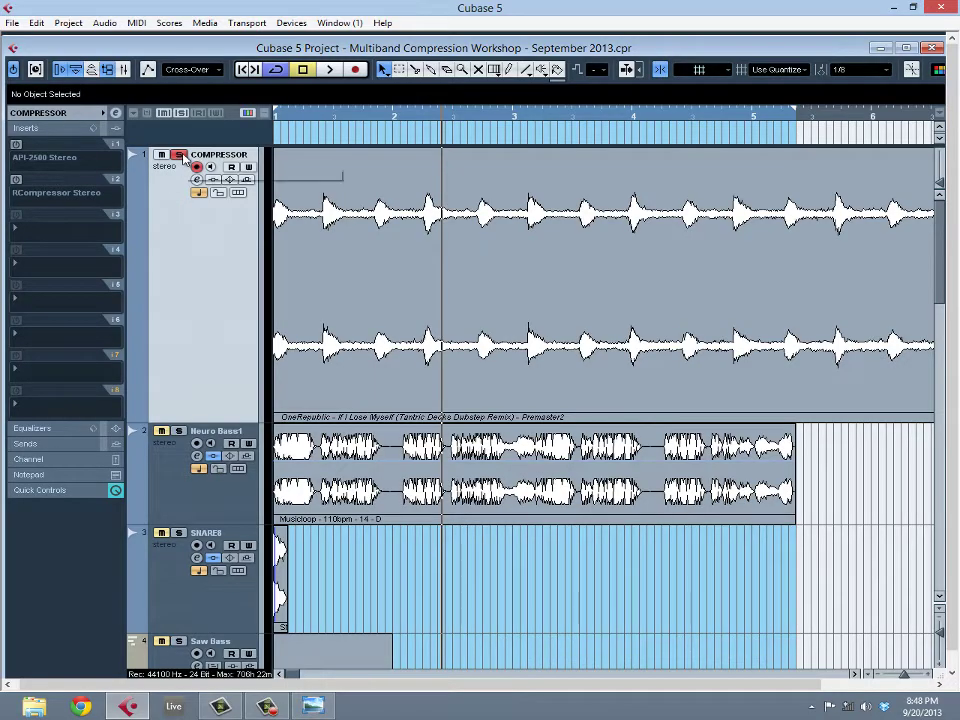
Step: Unsolo the COMPRESSOR track, solo Neuro Bass1 and open its Ozone 5 Dynamics
click(178, 155)
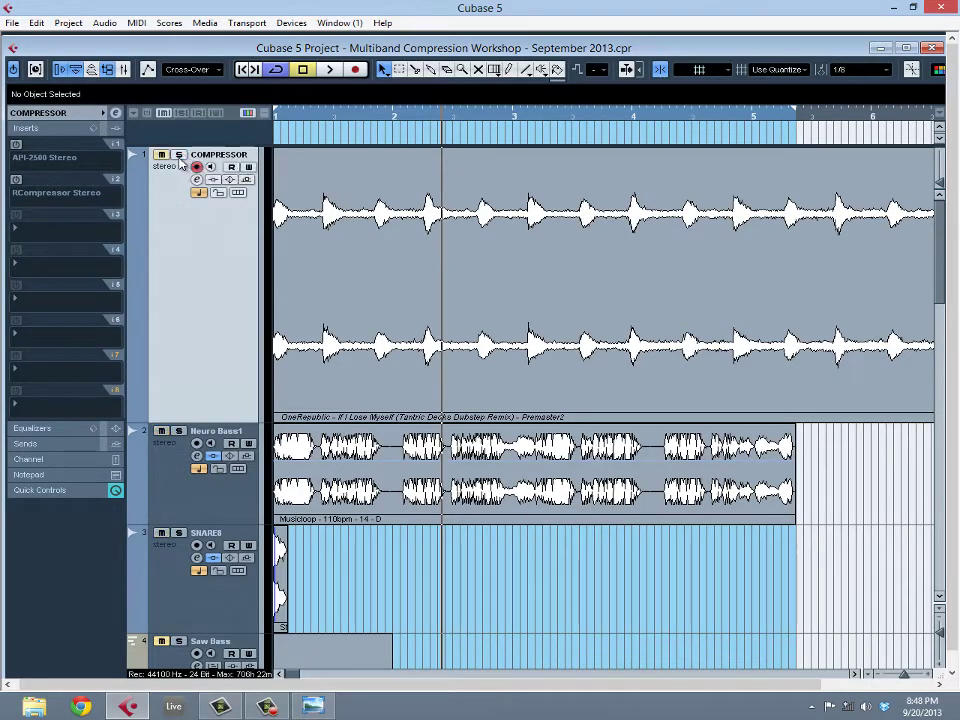
click(178, 431)
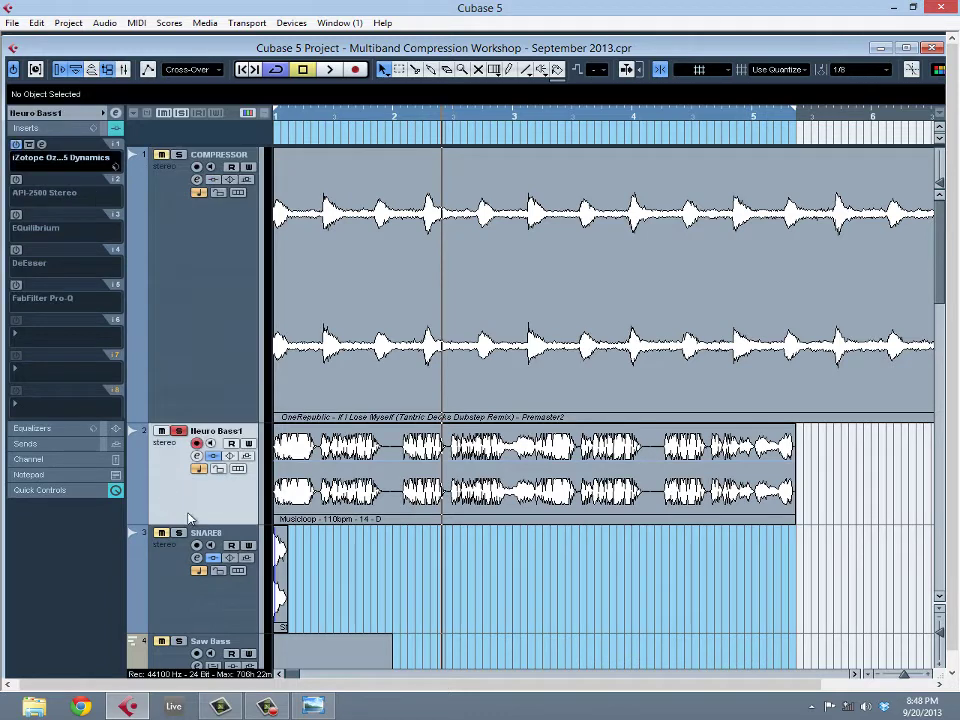
click(42, 146)
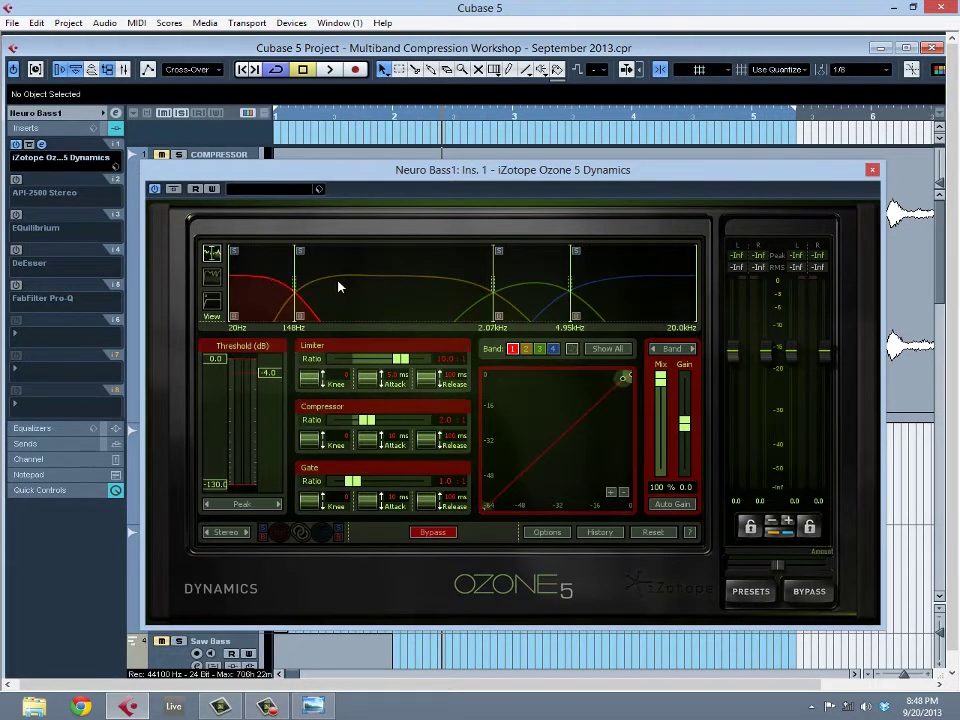
Step: Review the settings of bands 1 to 4, nudging the Ozone window up slightly
click(533, 283)
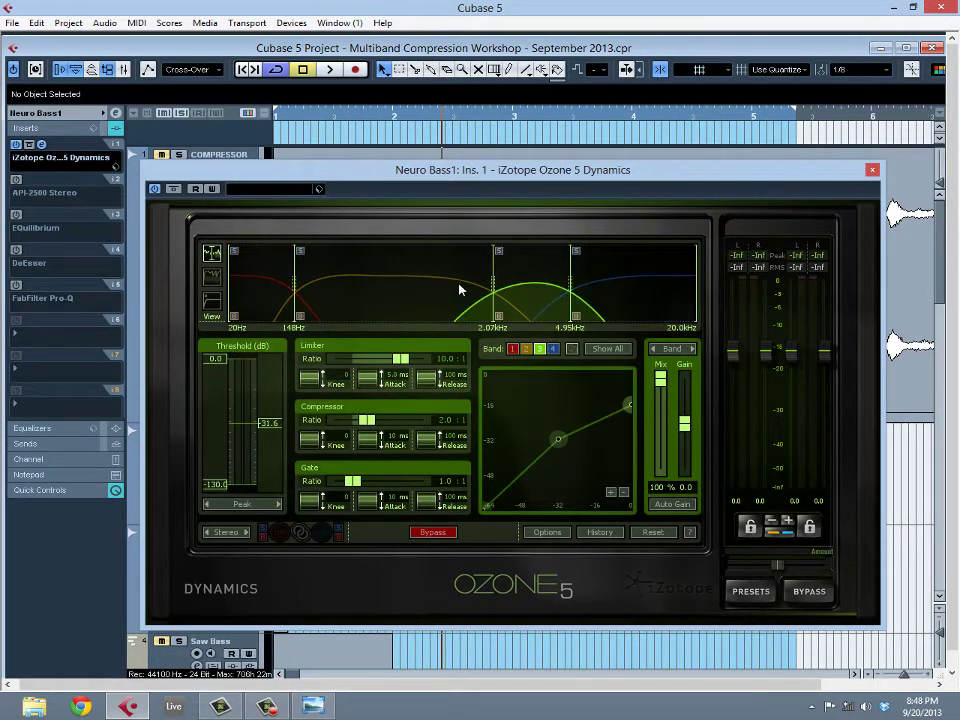
click(311, 279)
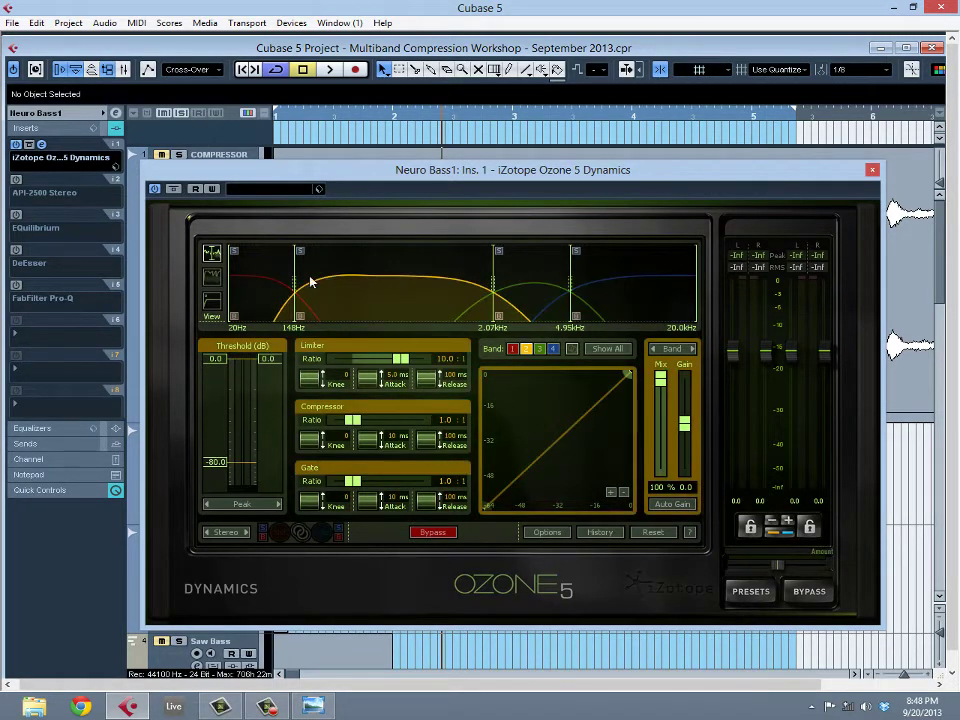
click(246, 275)
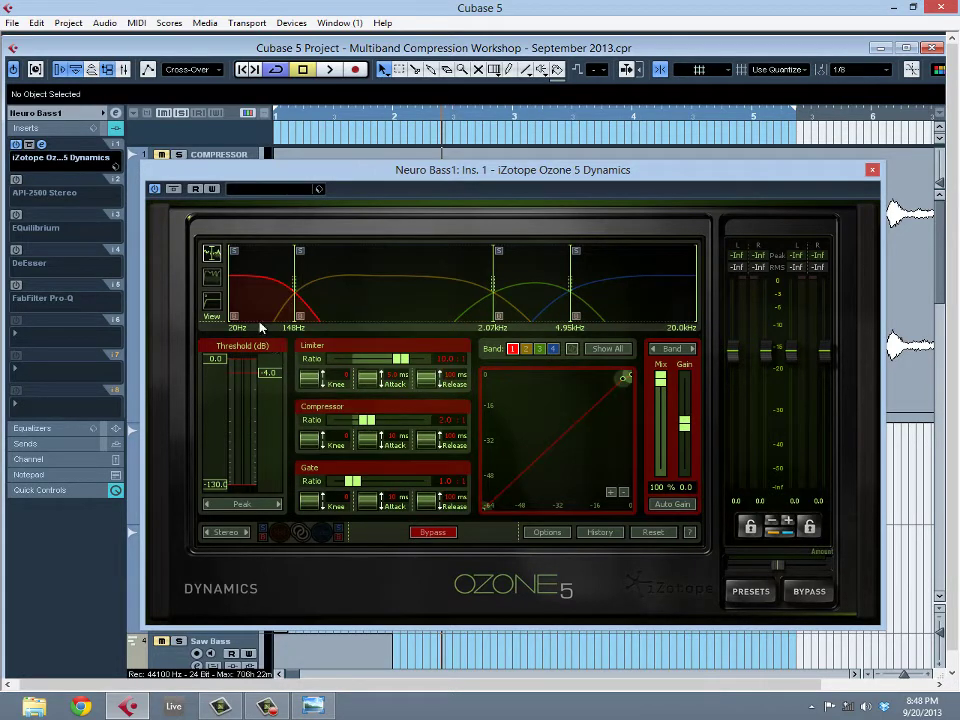
drag(326, 175, 333, 143)
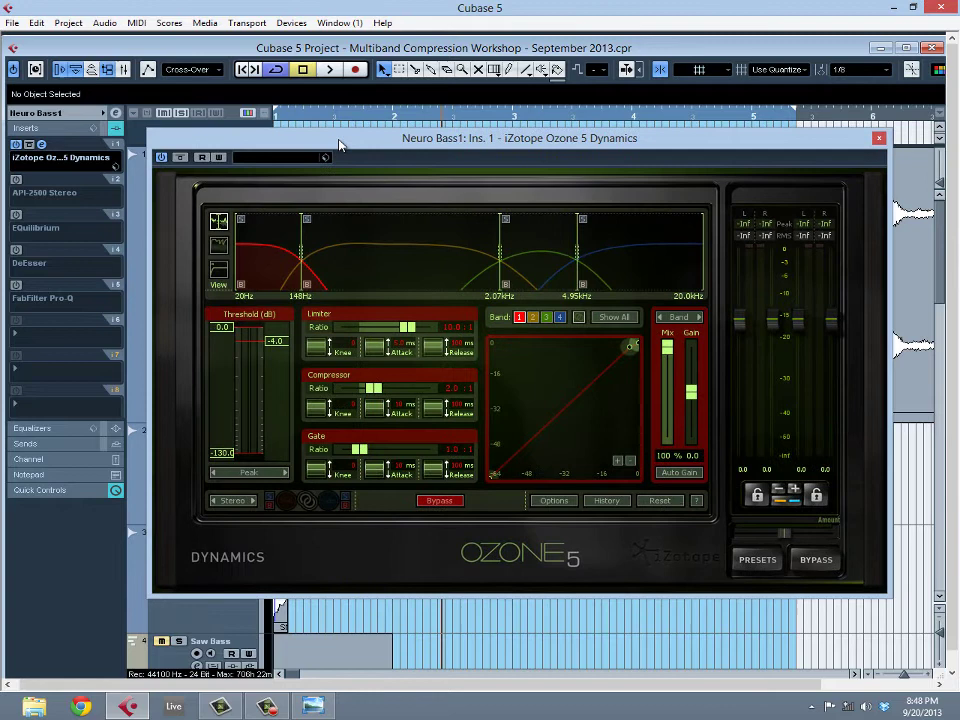
click(540, 248)
click(634, 242)
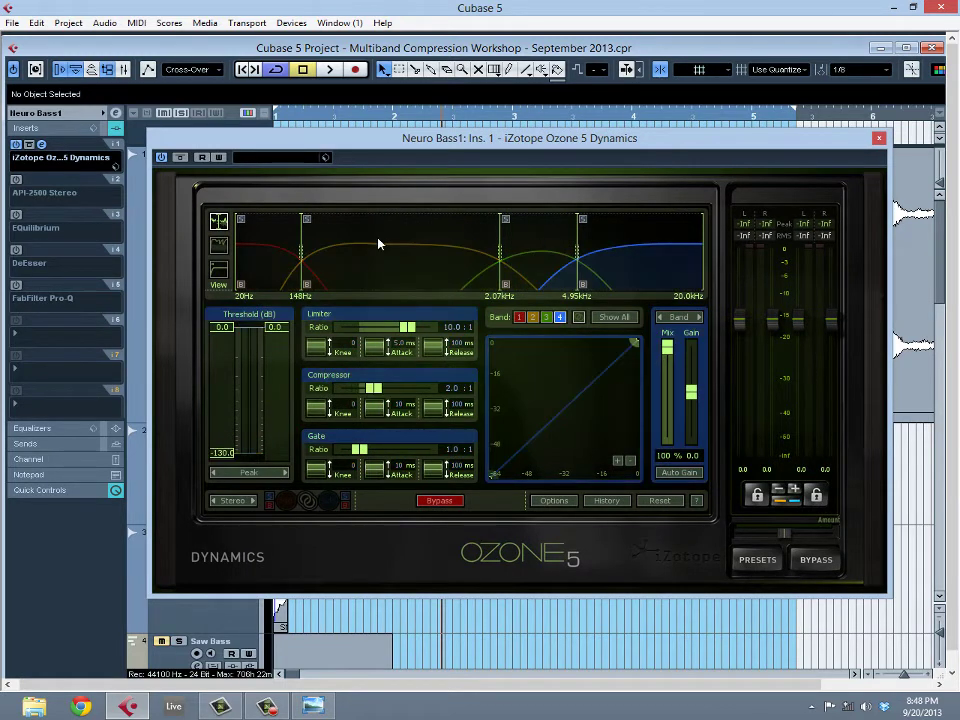
click(340, 246)
Step: Drag the first crossover from 148 Hz to 142 Hz and recheck bands 1 to 3
drag(318, 237, 314, 240)
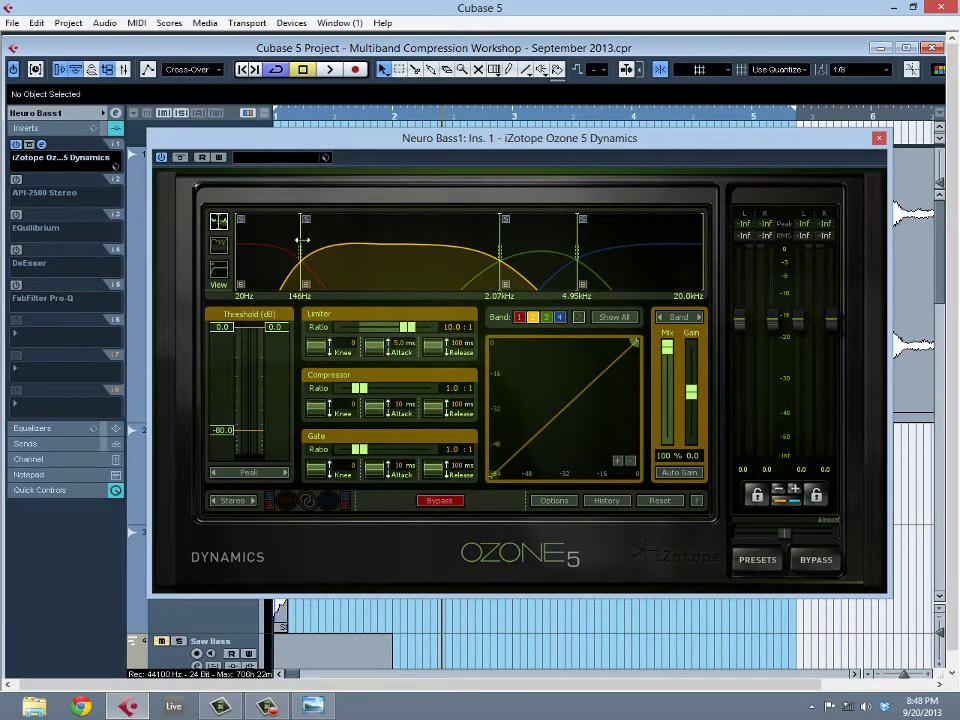
click(274, 273)
click(476, 249)
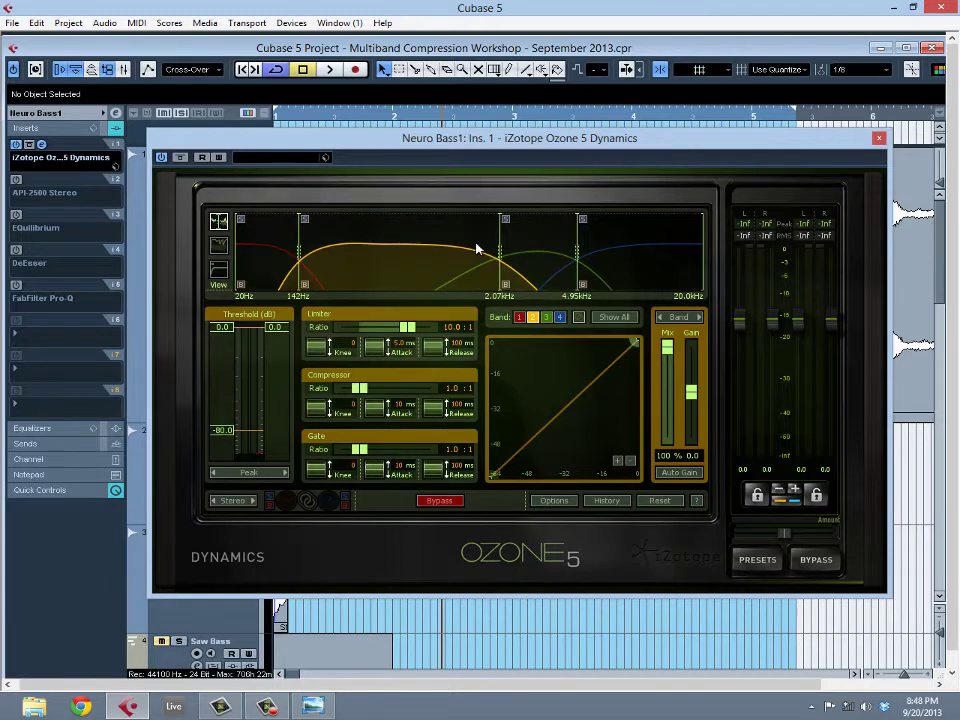
click(540, 240)
click(510, 251)
click(375, 259)
click(268, 273)
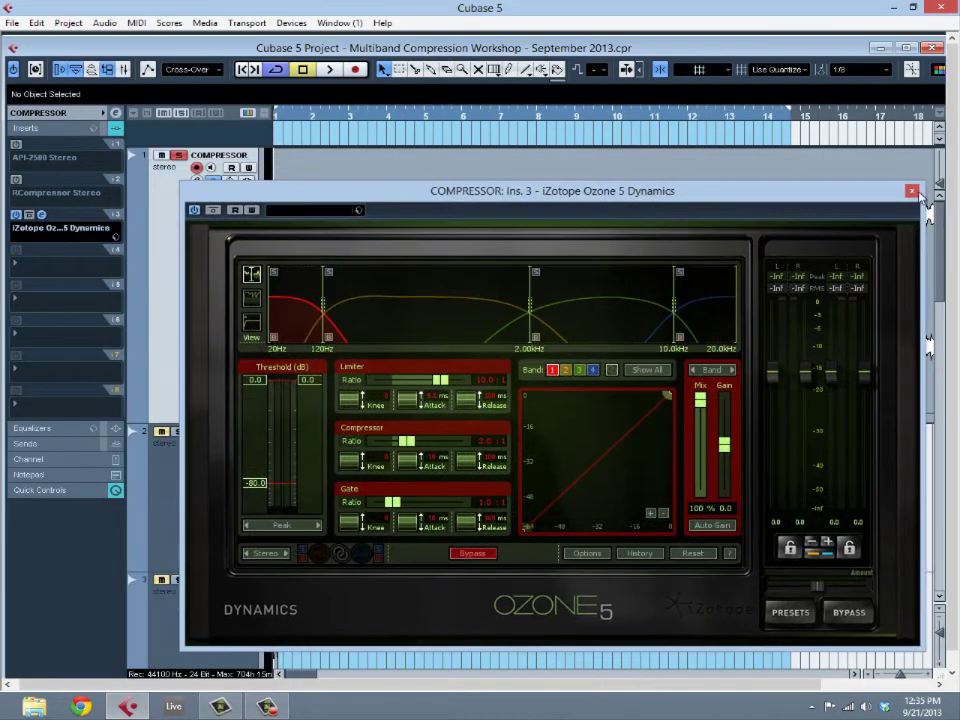
Step: Close the plug-in, zoom out and set the locator range to the COMPRESSOR audio event
click(912, 188)
drag(602, 120, 381, 98)
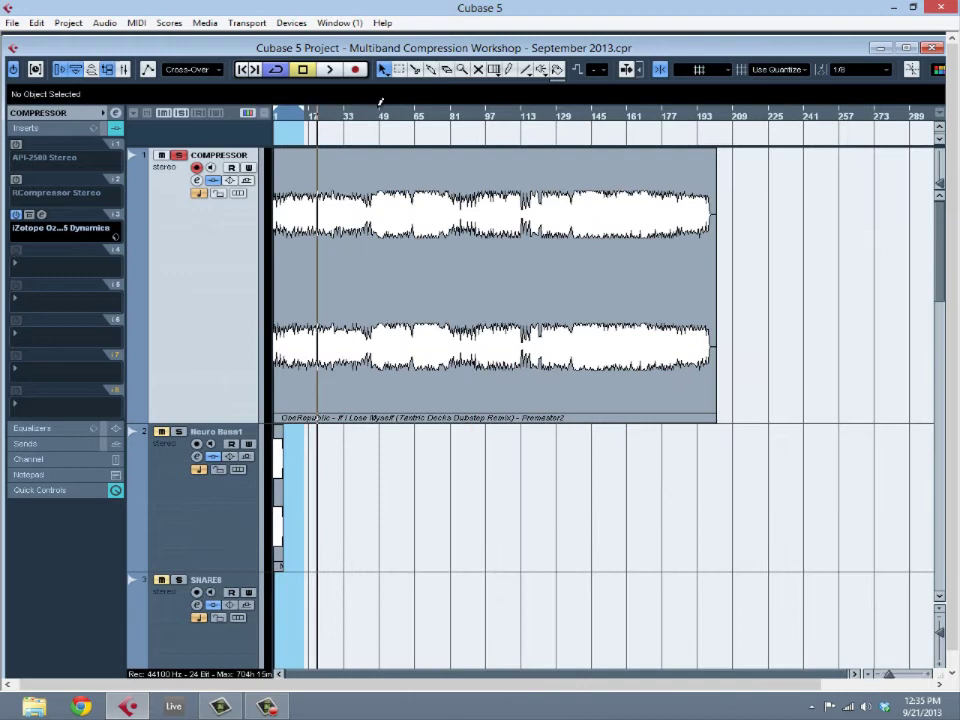
click(405, 244)
key(p)
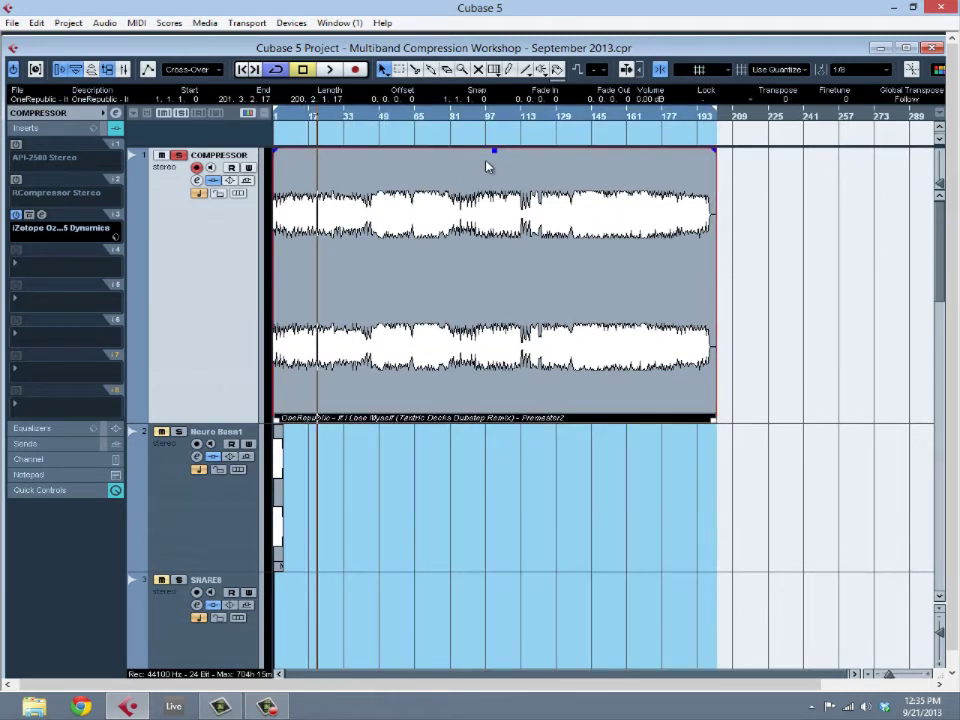
Step: Put the playhead near bar 49, open insert 3's Ozone 5 Dynamics and start playback
drag(372, 122, 395, 123)
click(395, 119)
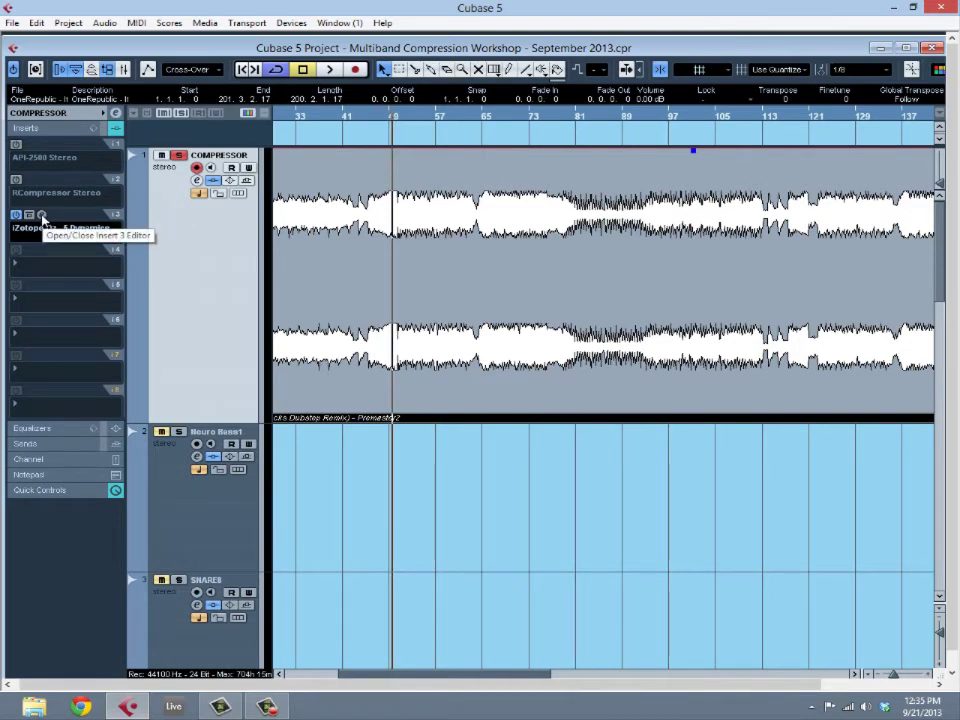
click(41, 216)
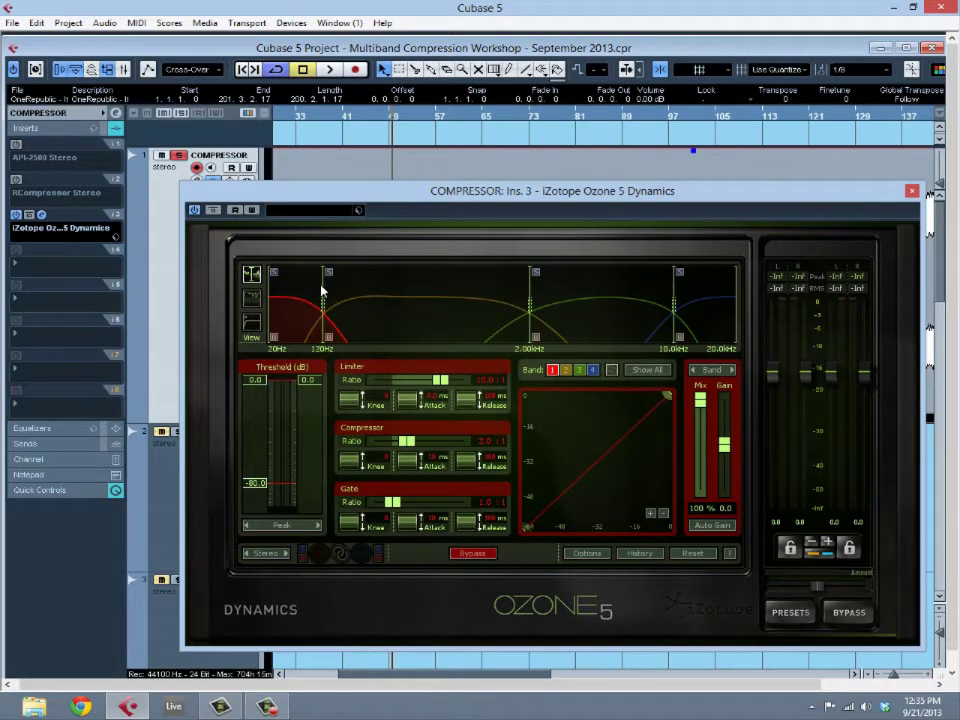
key(space)
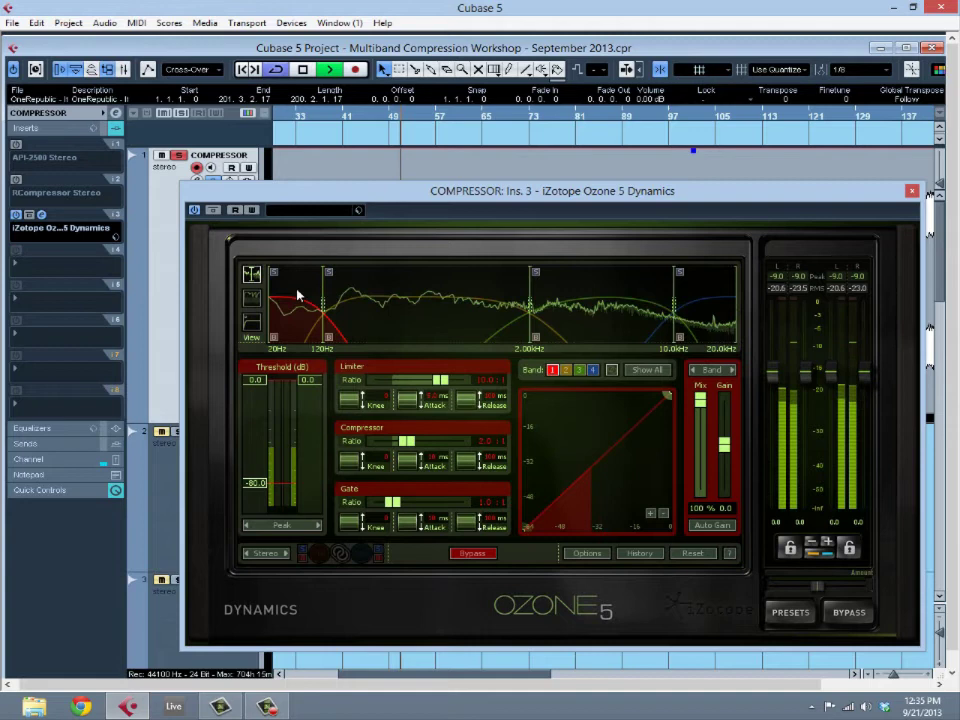
key(space)
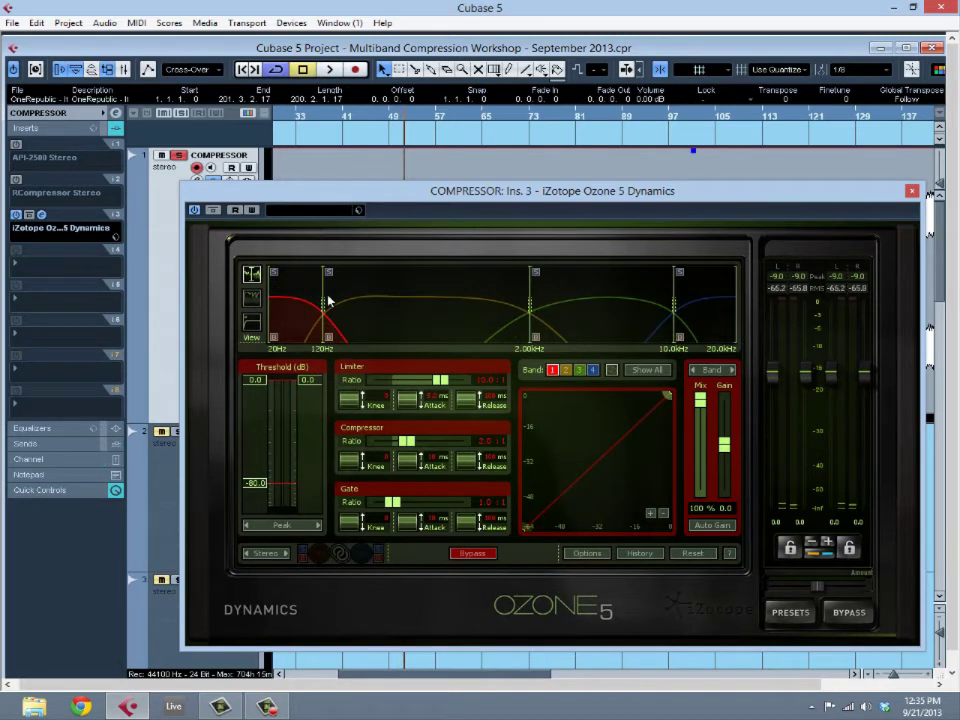
click(553, 313)
click(610, 315)
click(705, 321)
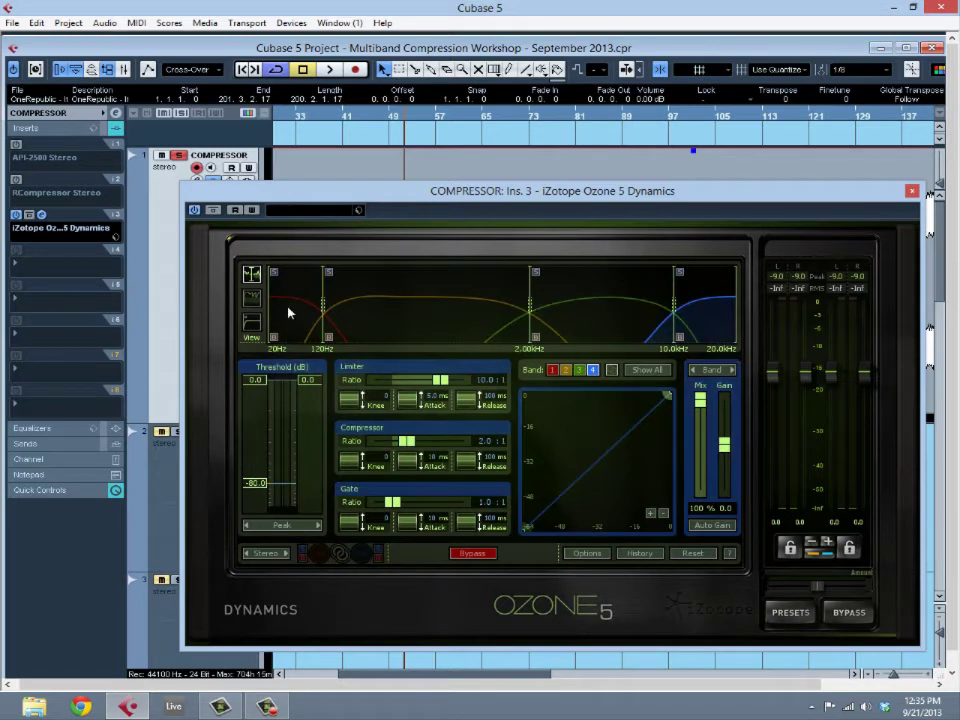
click(289, 317)
click(416, 311)
click(611, 321)
click(703, 316)
click(300, 305)
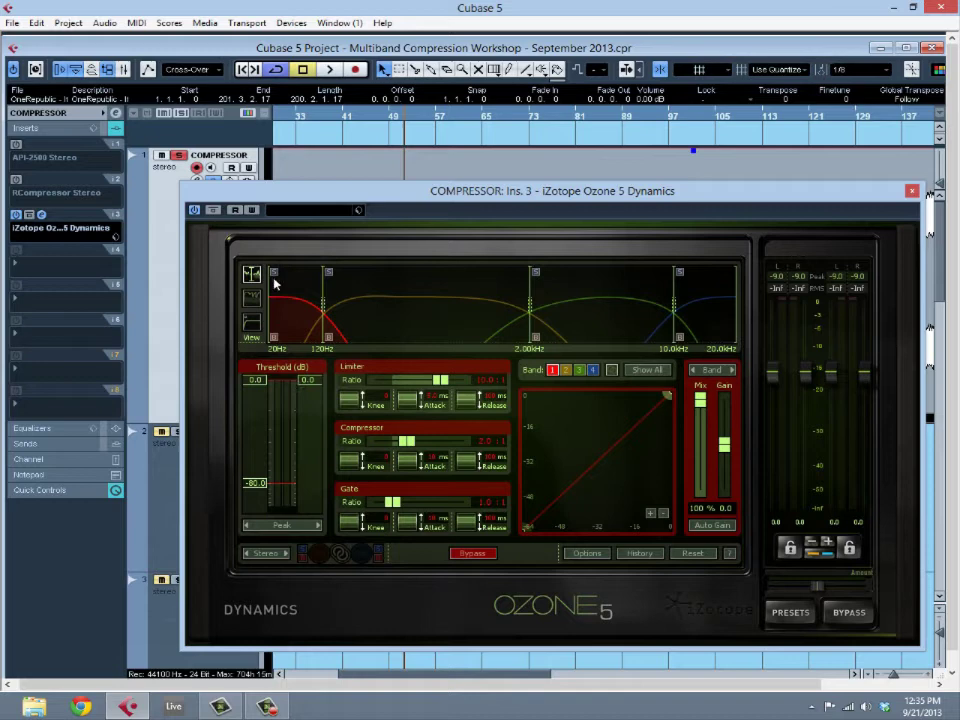
key(space)
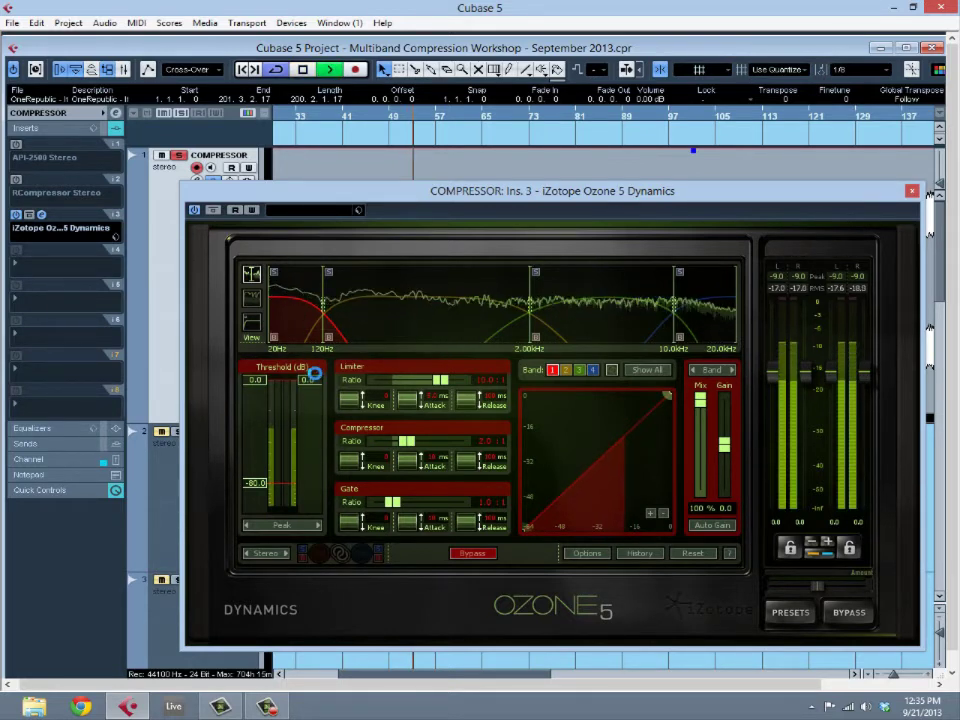
key(space)
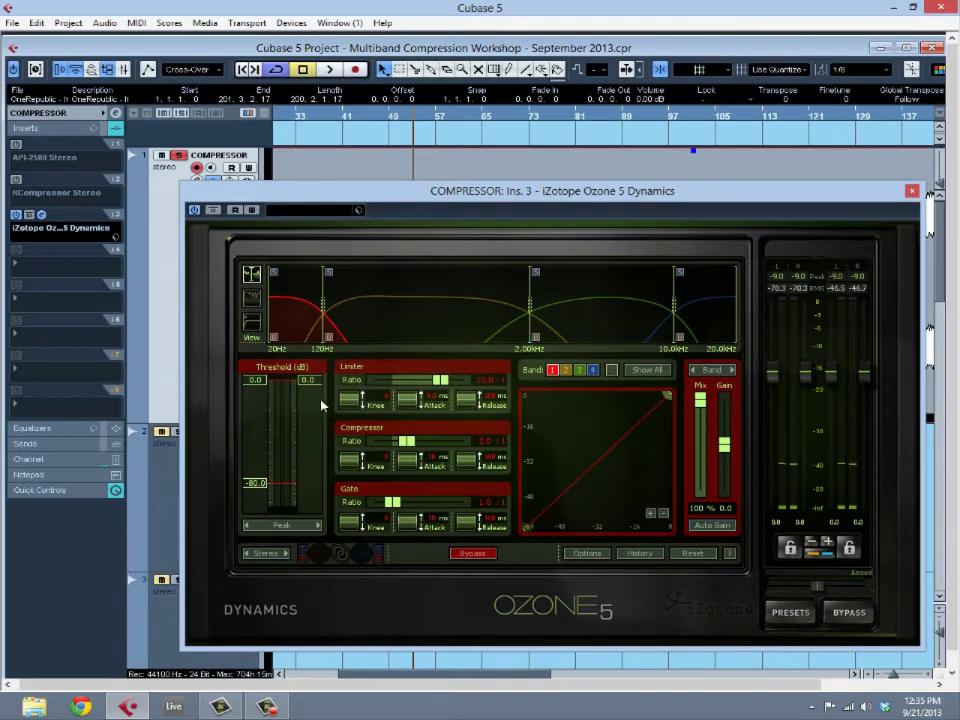
drag(430, 191, 409, 181)
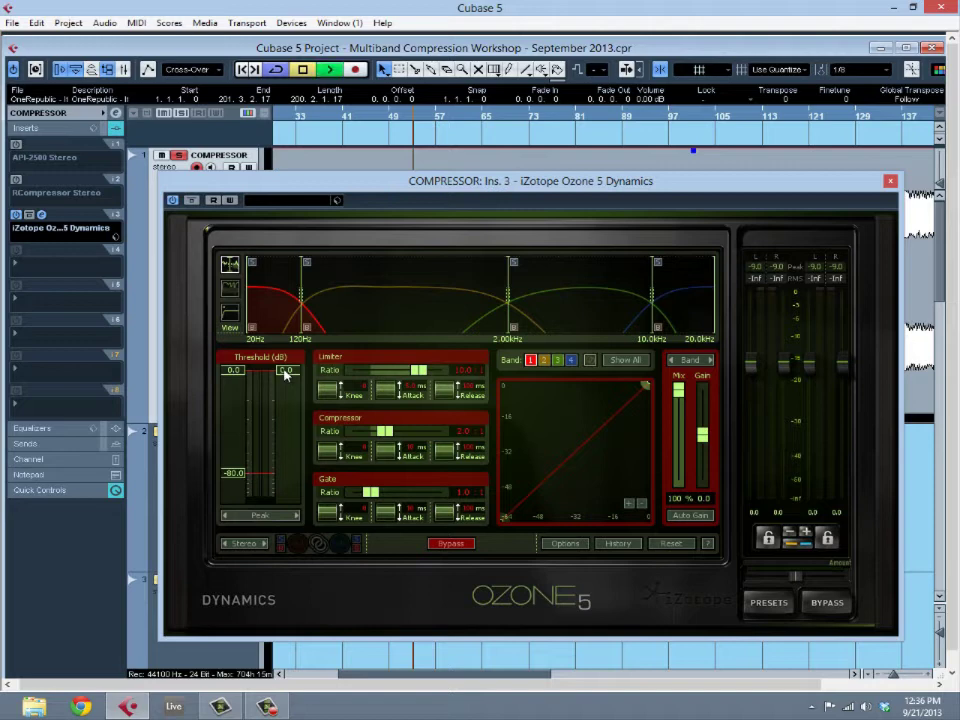
key(space)
drag(285, 375, 262, 513)
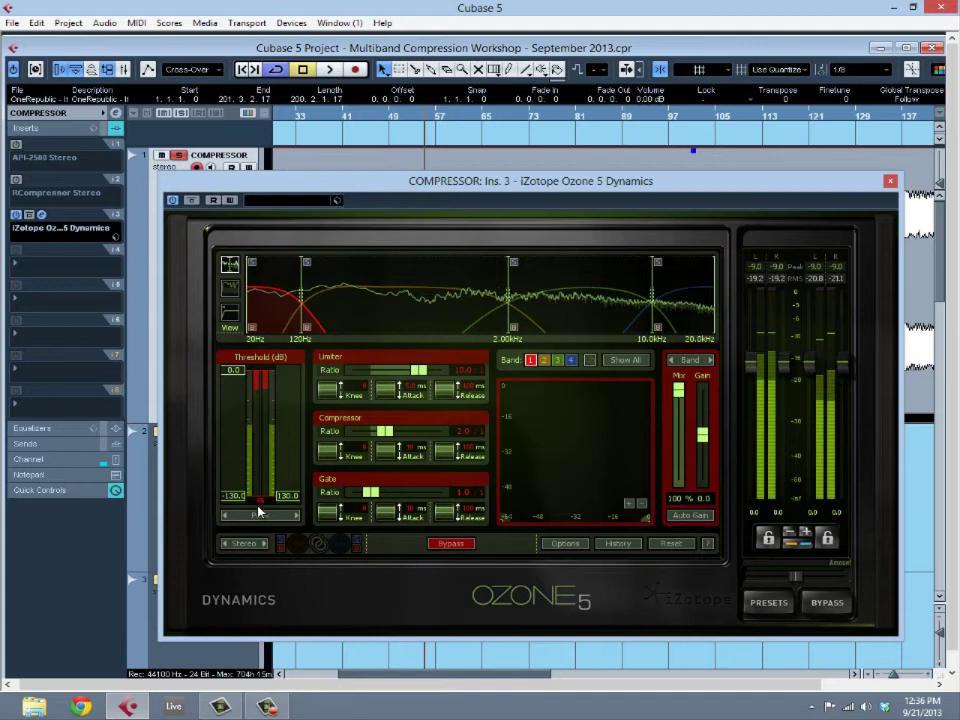
key(space)
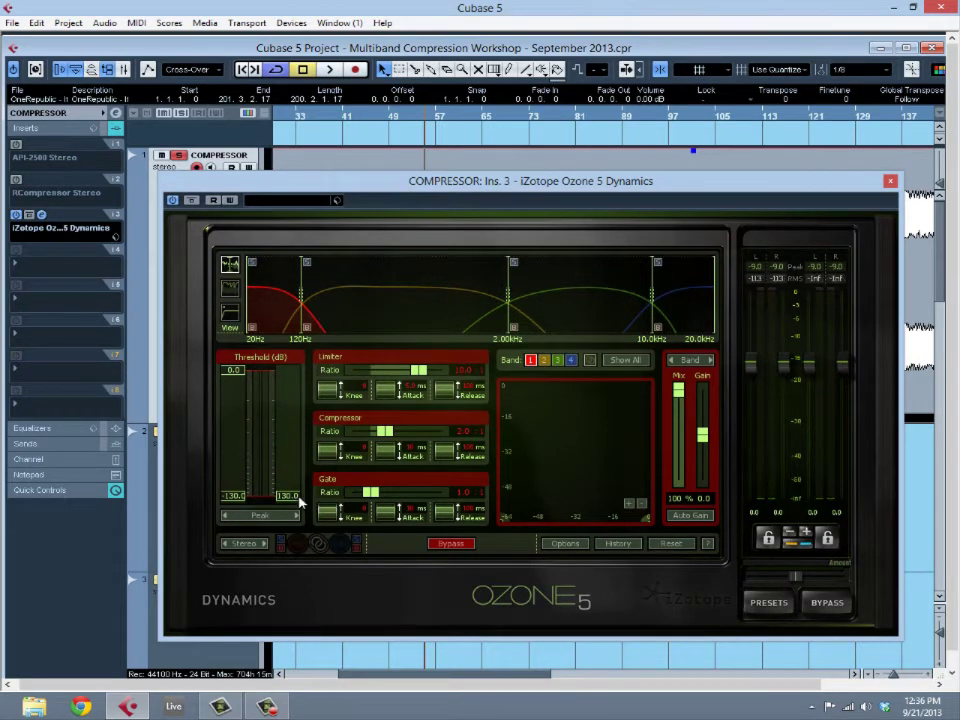
key(space)
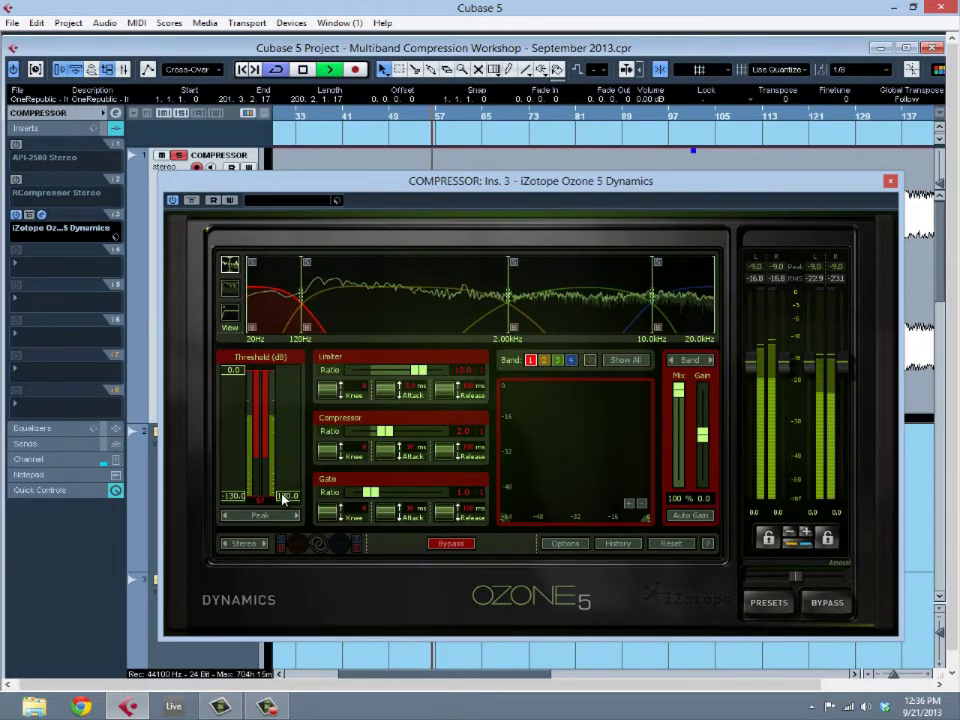
drag(287, 497, 288, 372)
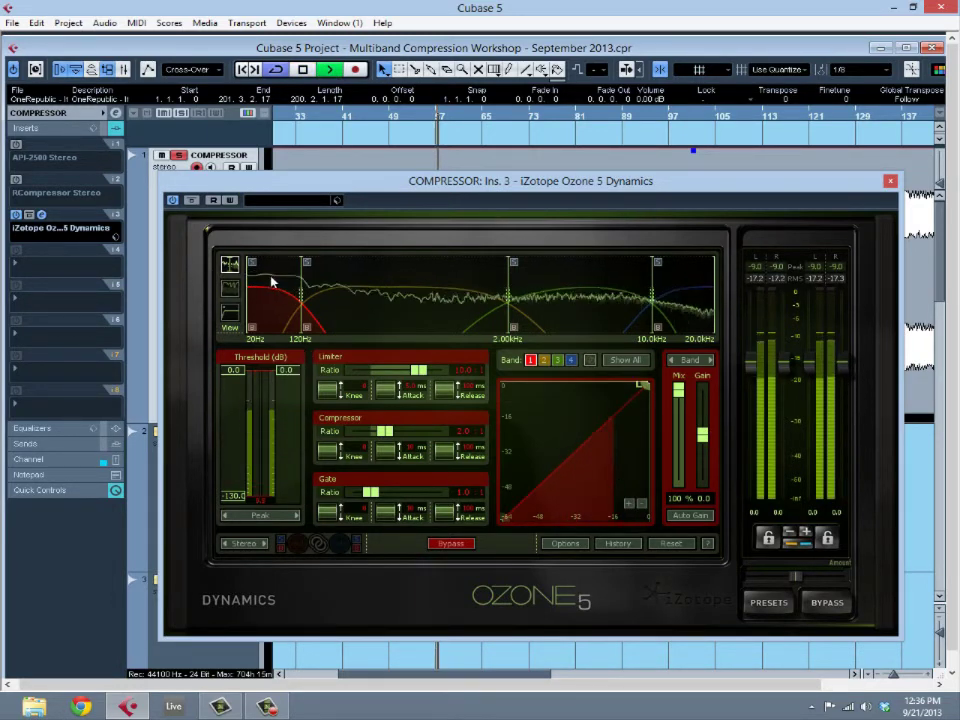
Step: Try band 2's threshold fully down and undo it, then lower band 3 to -24.0 dB
click(312, 300)
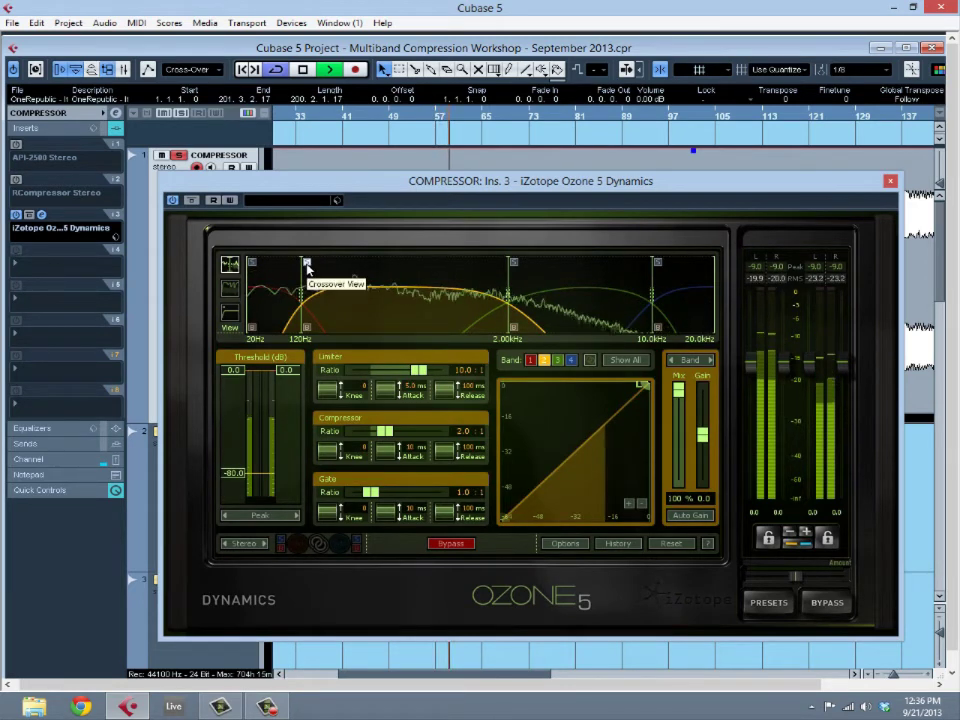
drag(284, 370, 287, 490)
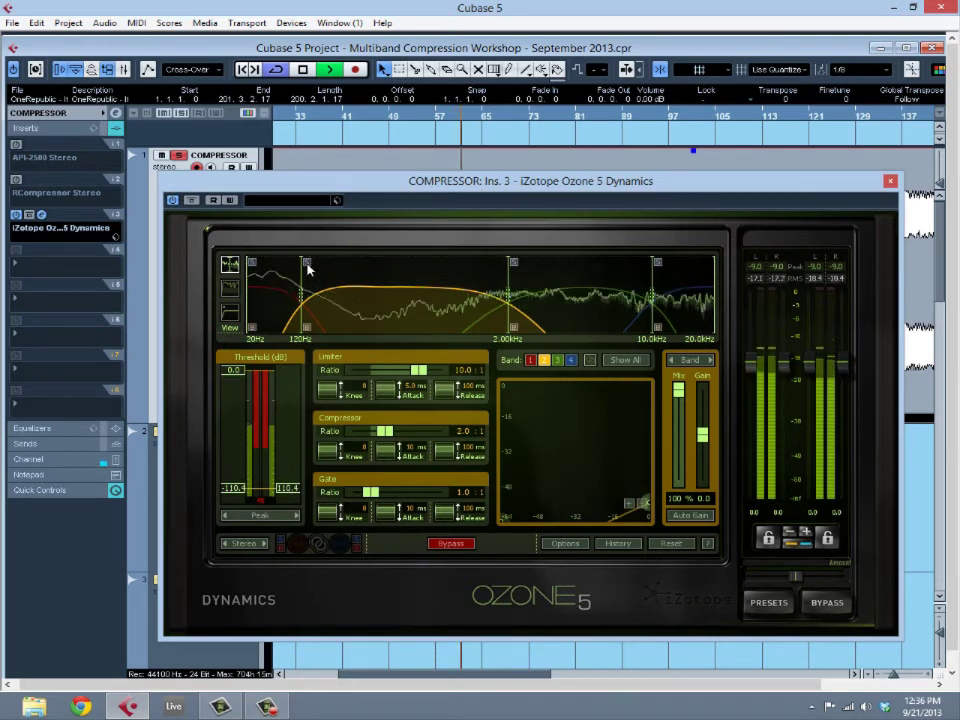
key(ctrl+z)
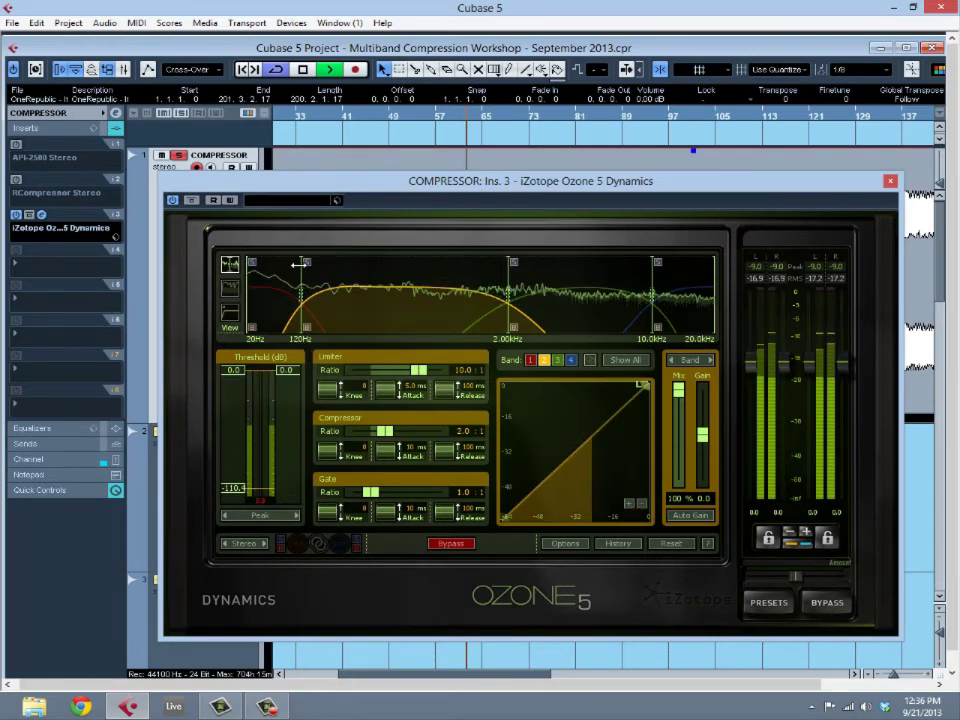
key(space)
click(540, 315)
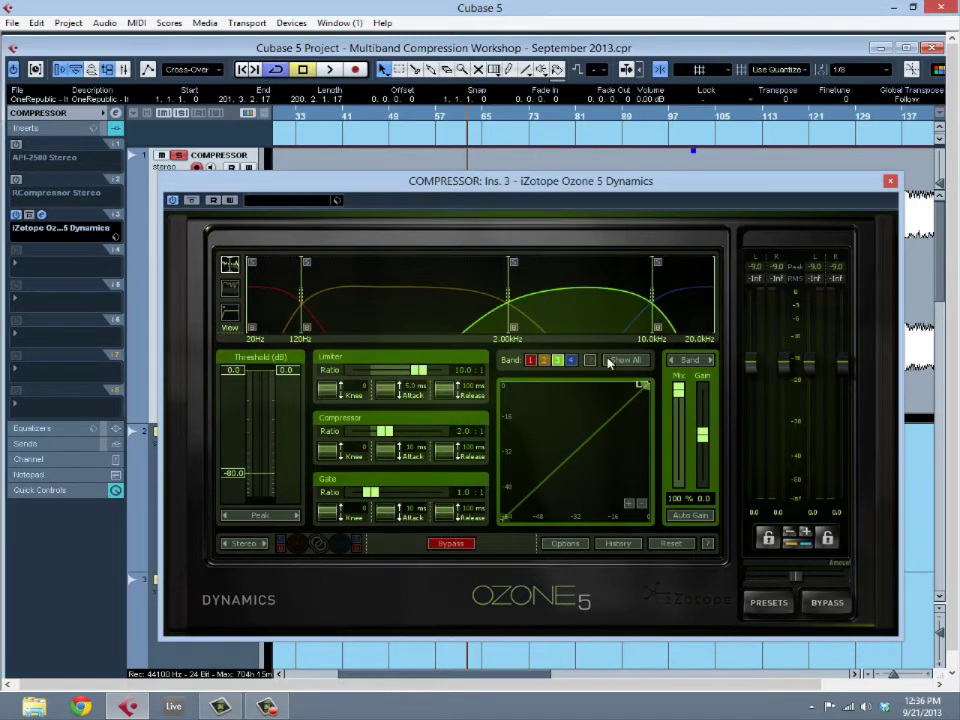
mouse_move(285, 371)
mouse_down()
mouse_move(298, 418)
mouse_move(291, 505)
mouse_move(290, 371)
mouse_up()
key(space)
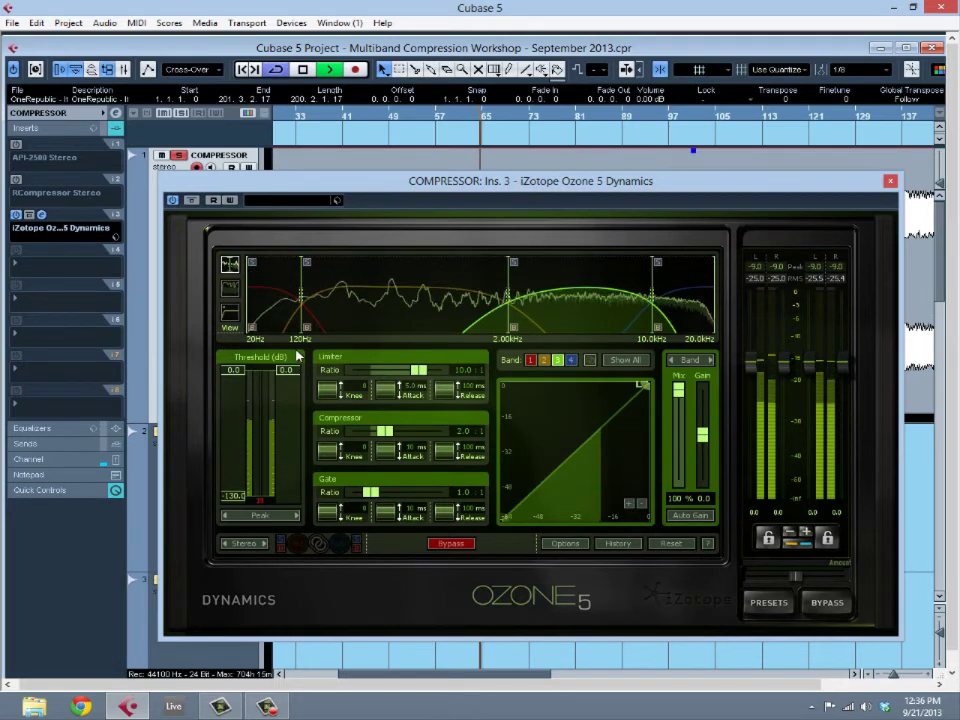
Step: Lower band 4's threshold to about -49 dB and band 1's near the bottom while playing
click(660, 318)
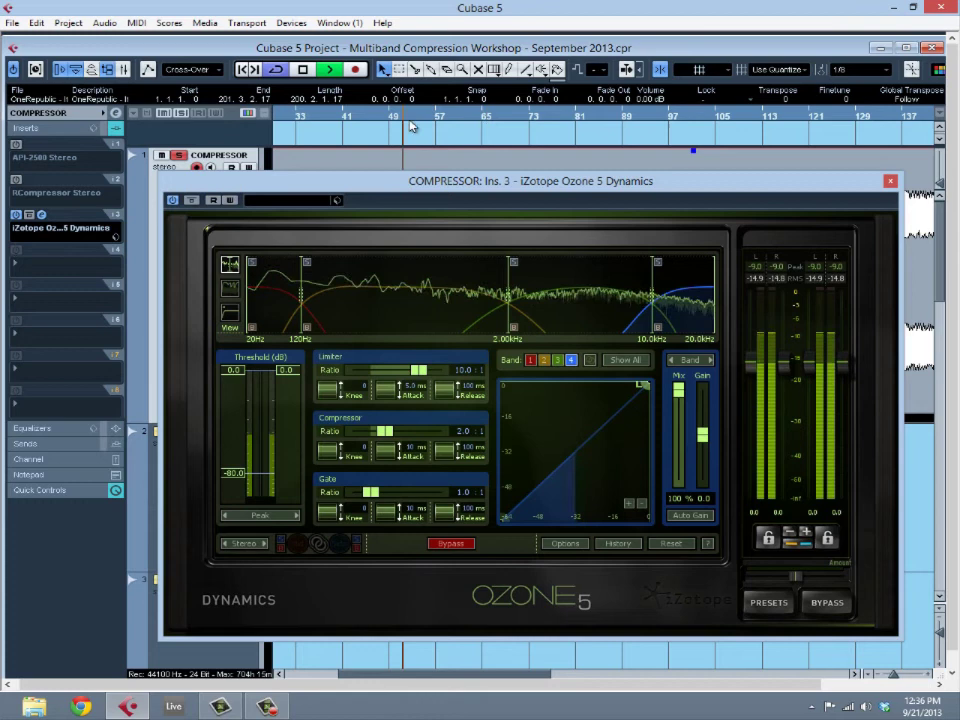
drag(284, 372, 303, 458)
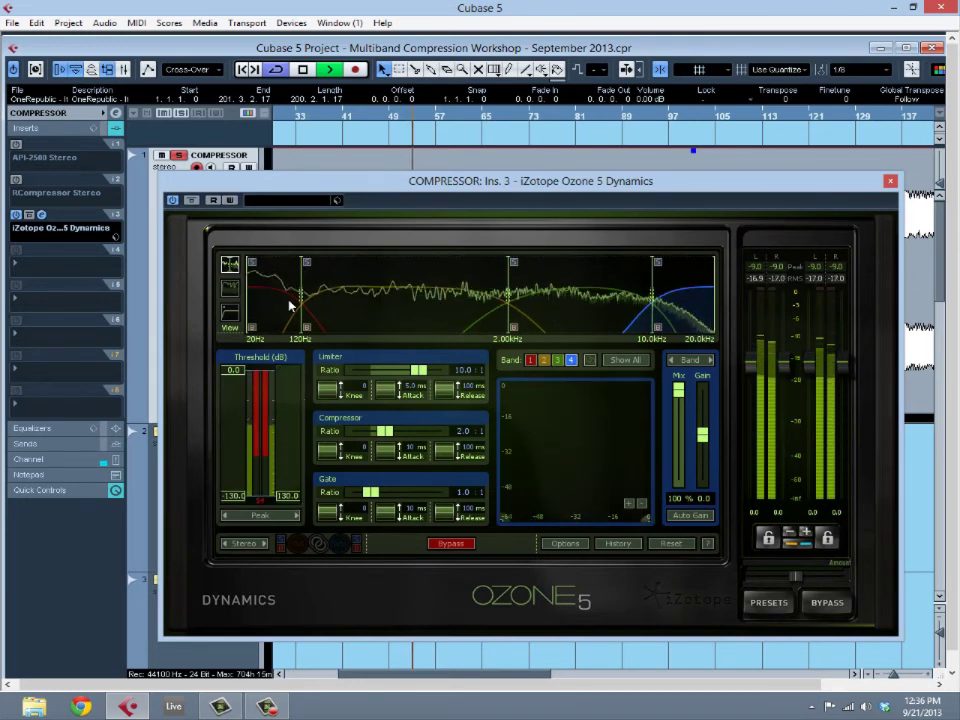
click(262, 475)
drag(281, 369, 293, 467)
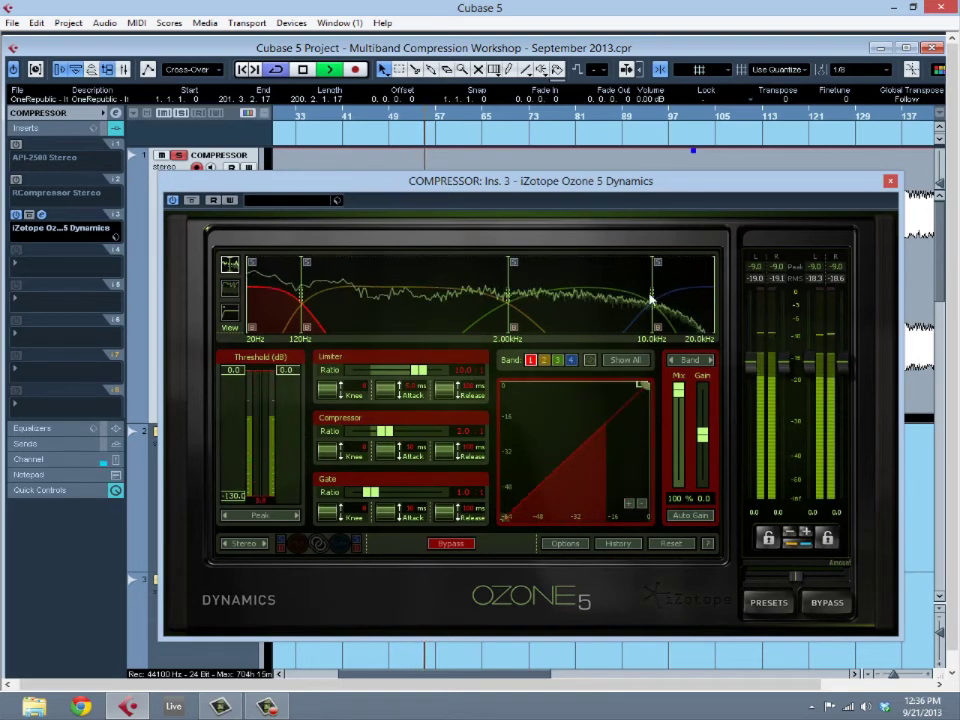
click(245, 478)
key(space)
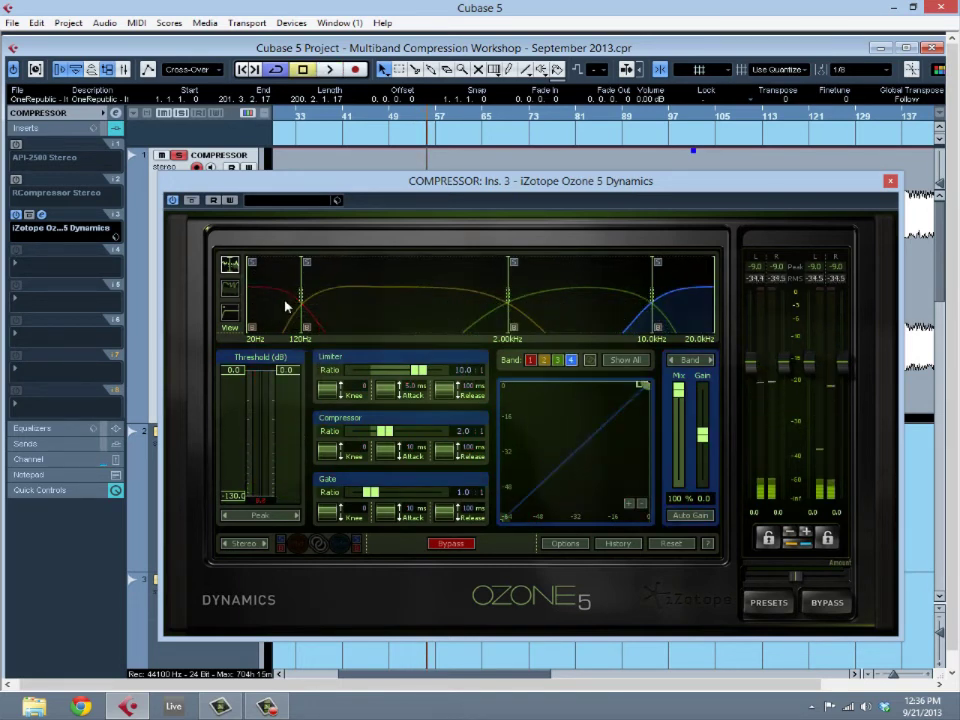
Step: Step through bands 1 to 4, then close the Ozone 5 Dynamics window
click(251, 270)
click(345, 295)
click(552, 292)
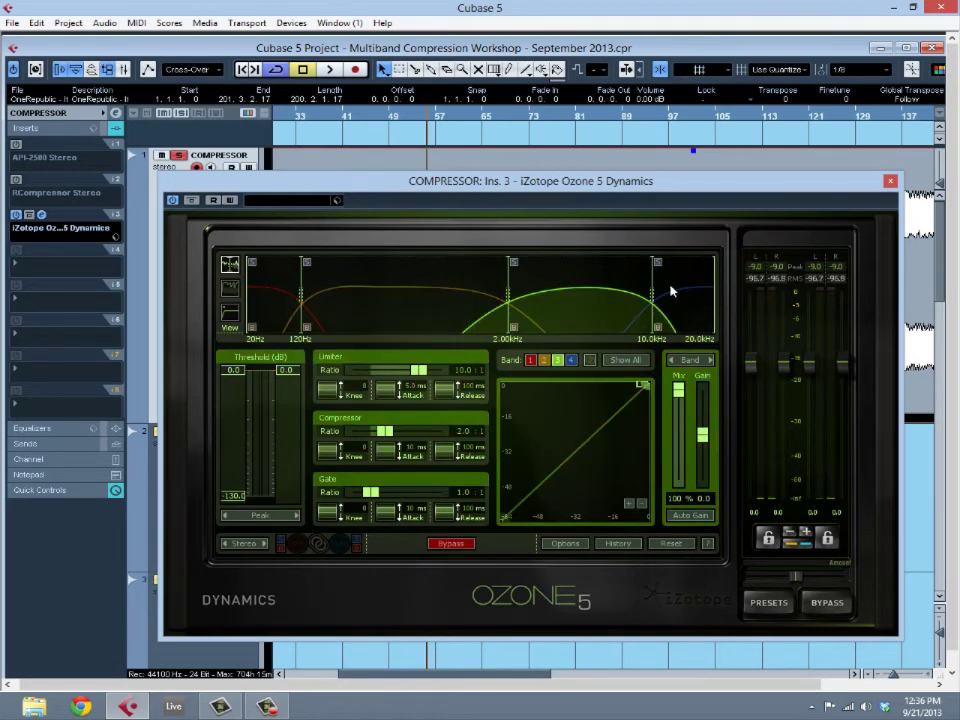
click(672, 287)
click(890, 182)
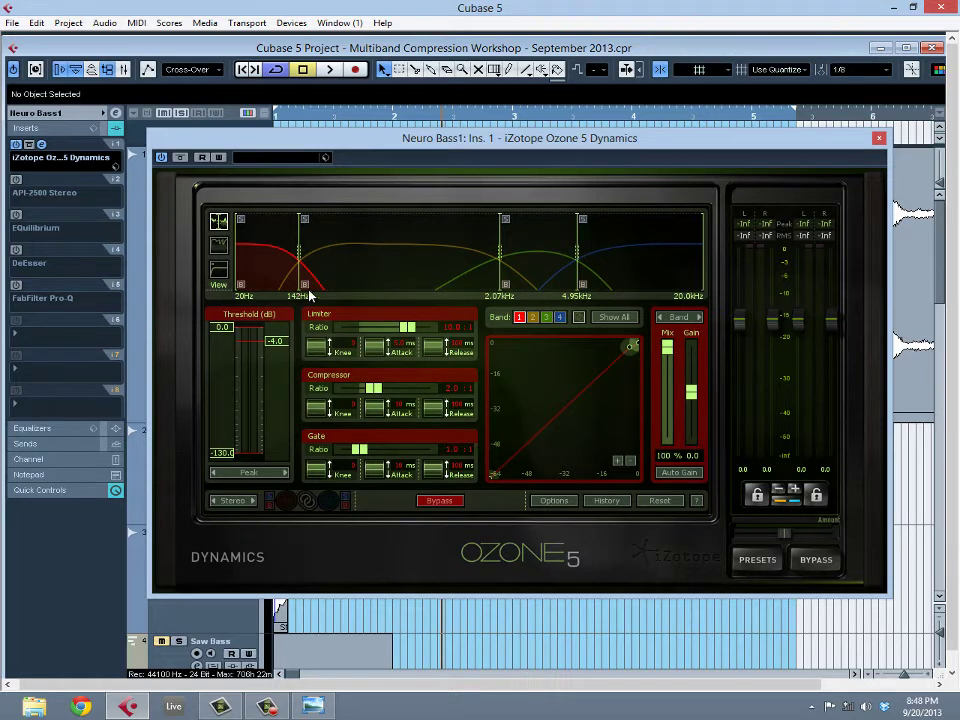
Step: Close the Ozone window and drag Neuro Bass1's lower border down to enlarge the track
click(878, 137)
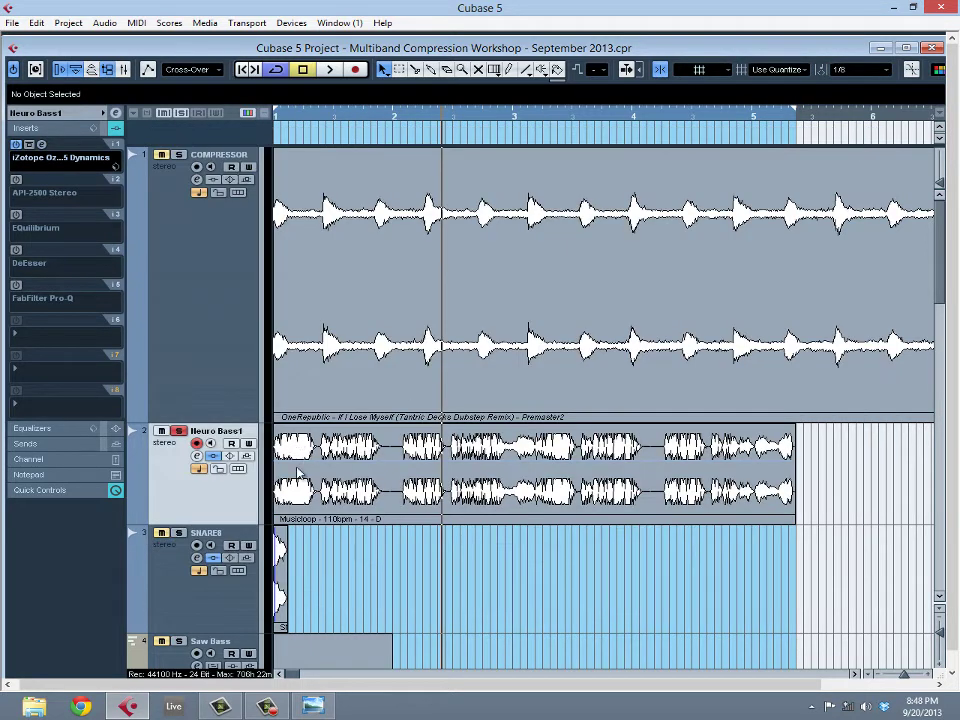
scroll(265, 440, down, 2)
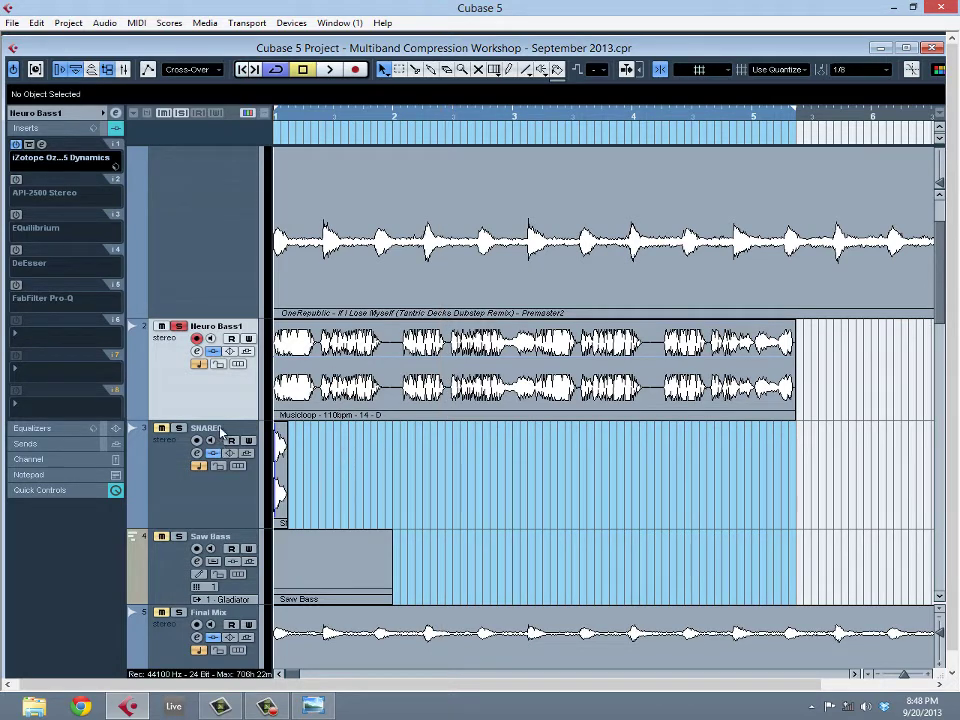
drag(233, 421, 227, 474)
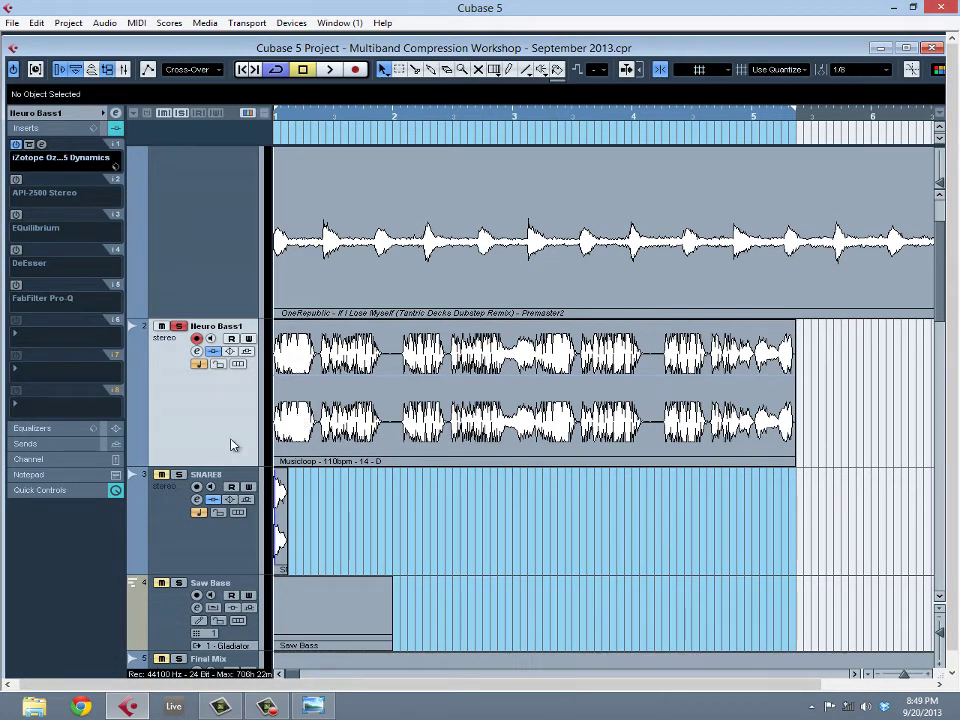
Step: Select the Musicloop event and play it, then rewind to the project start and play again
click(350, 440)
key(space)
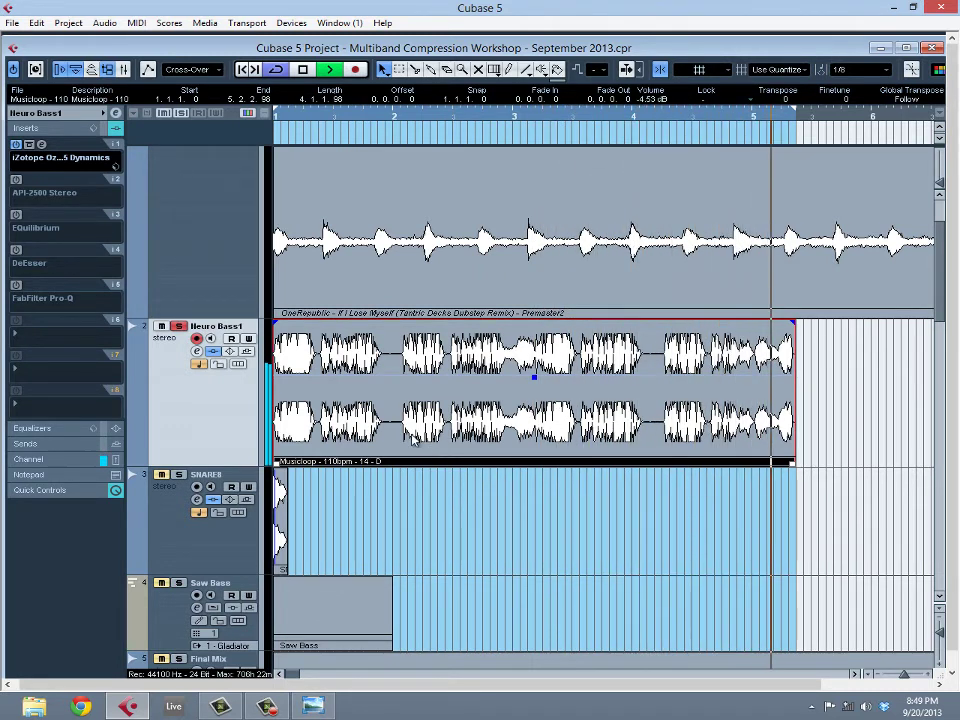
key(space)
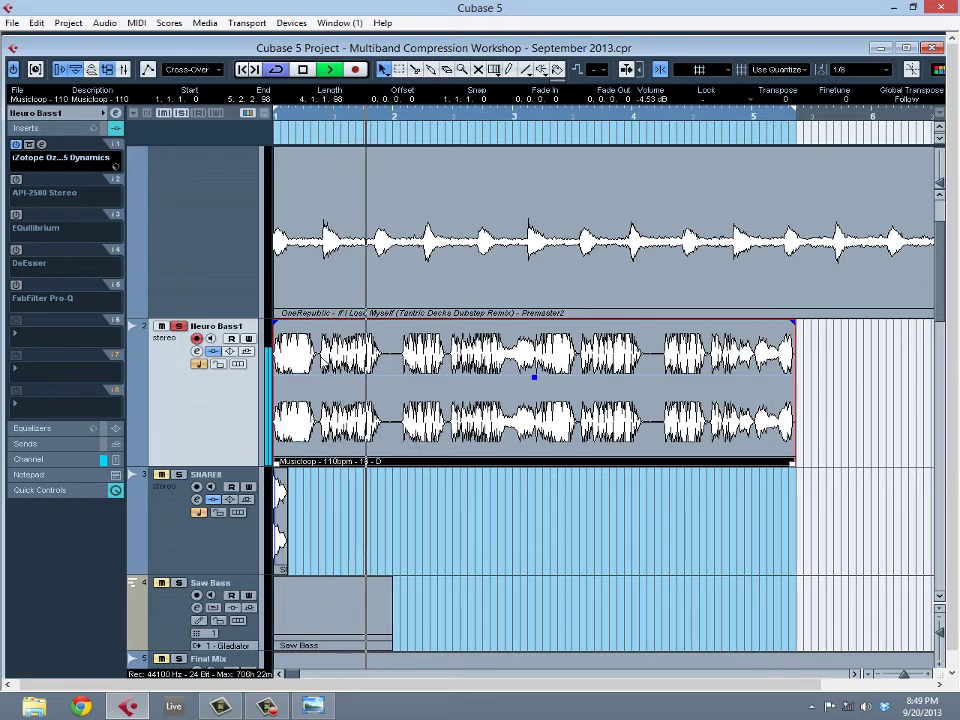
key(Home)
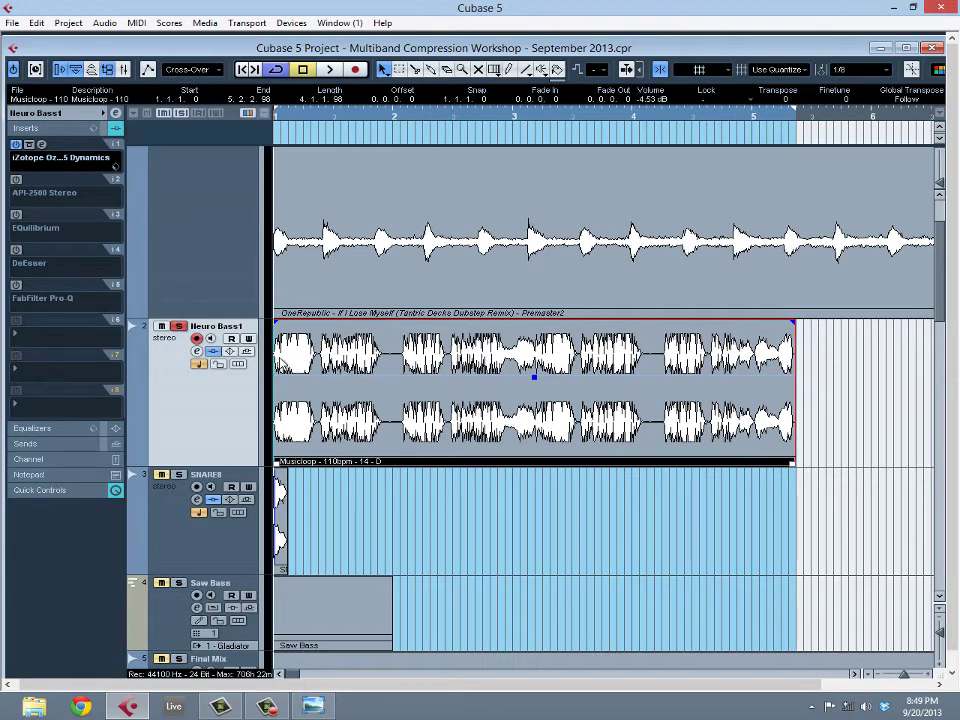
key(space)
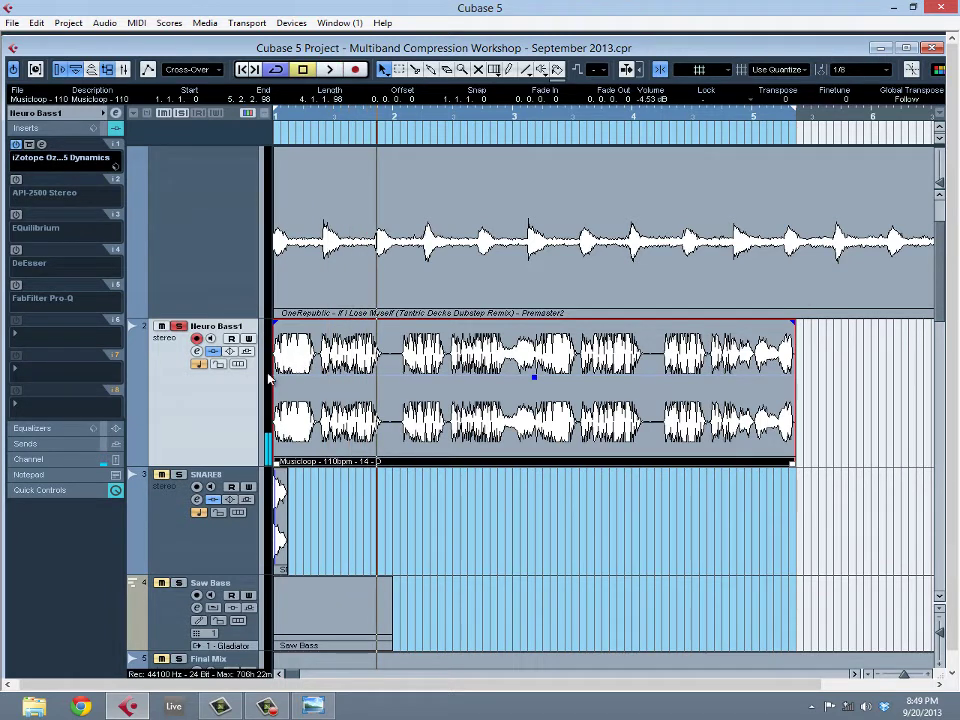
Step: Bypass and re-enable the Ozone 5 Dynamics insert, then close its window
click(16, 146)
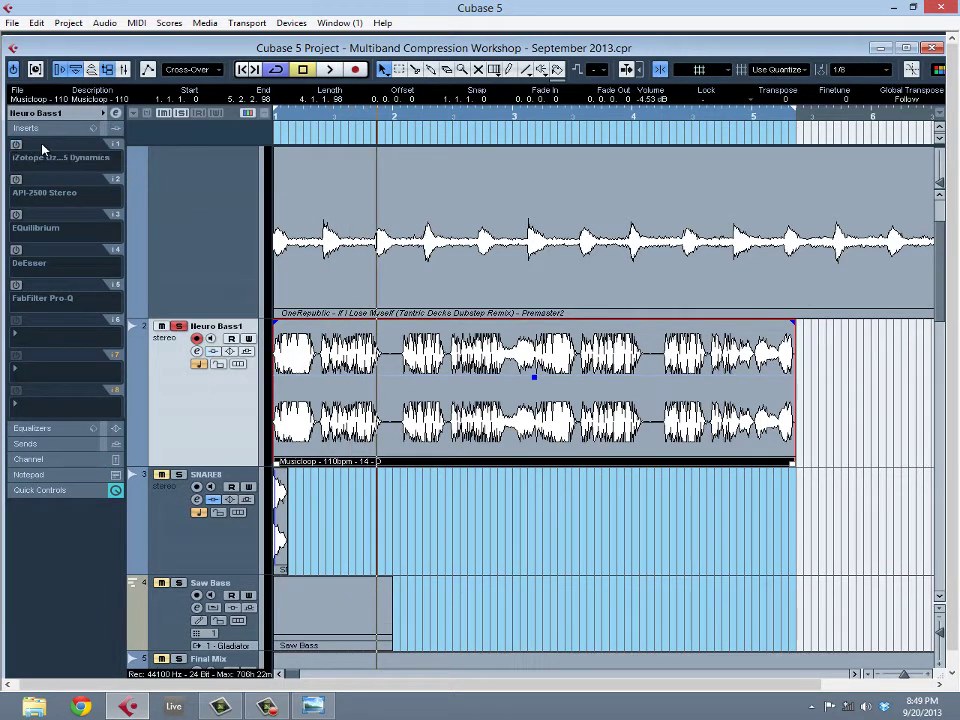
click(16, 146)
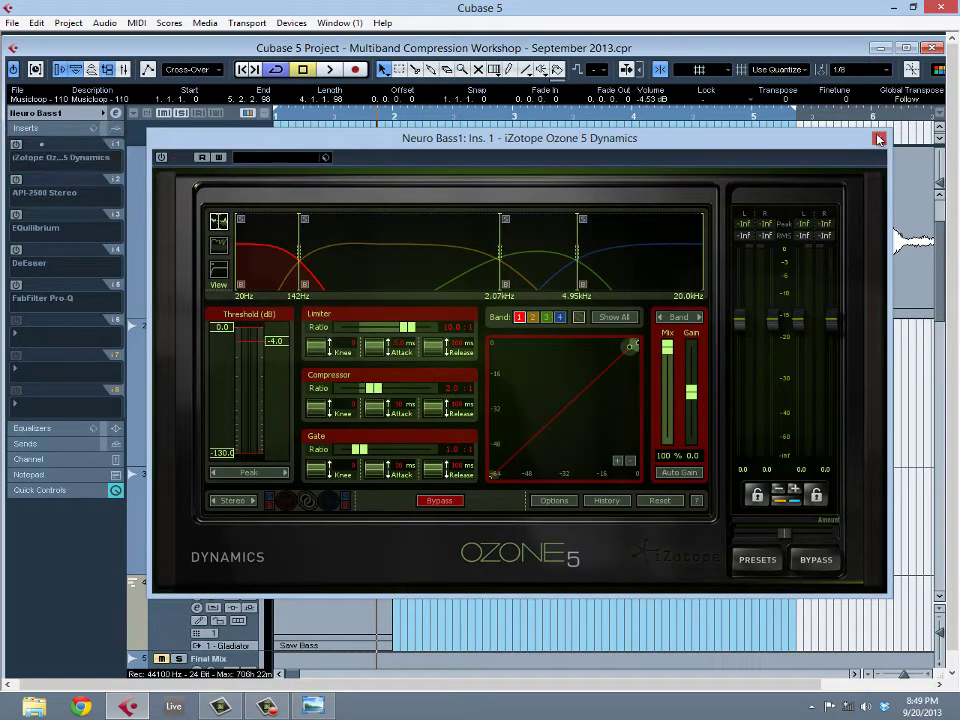
click(879, 139)
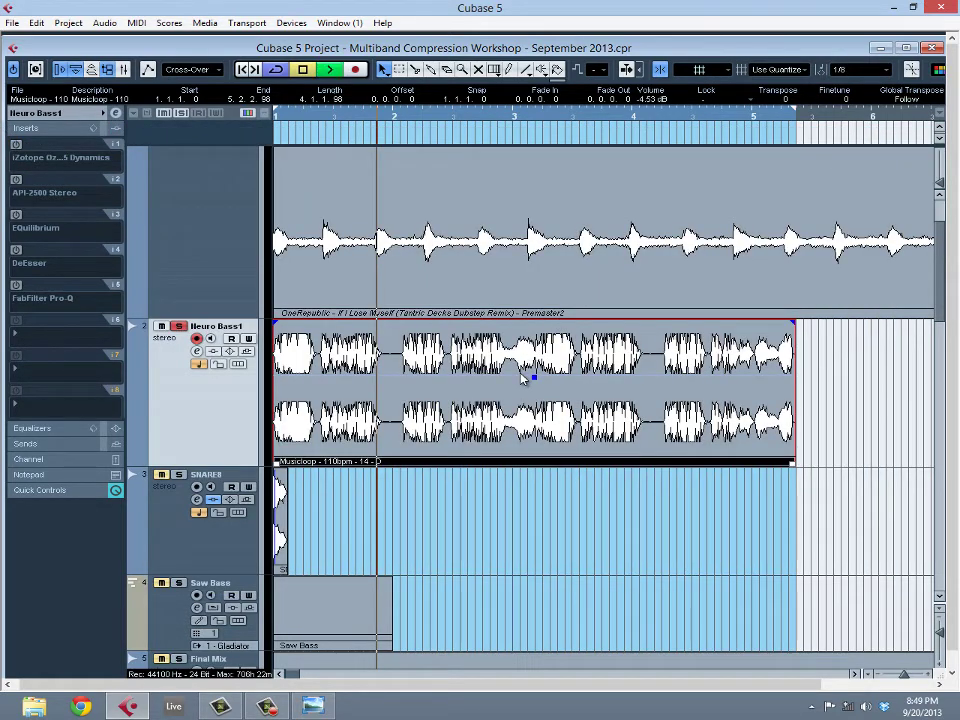
Step: Play Neuro Bass1 from the start, then switch the API-2500 Stereo insert on and toggle Ozone's power
key(space)
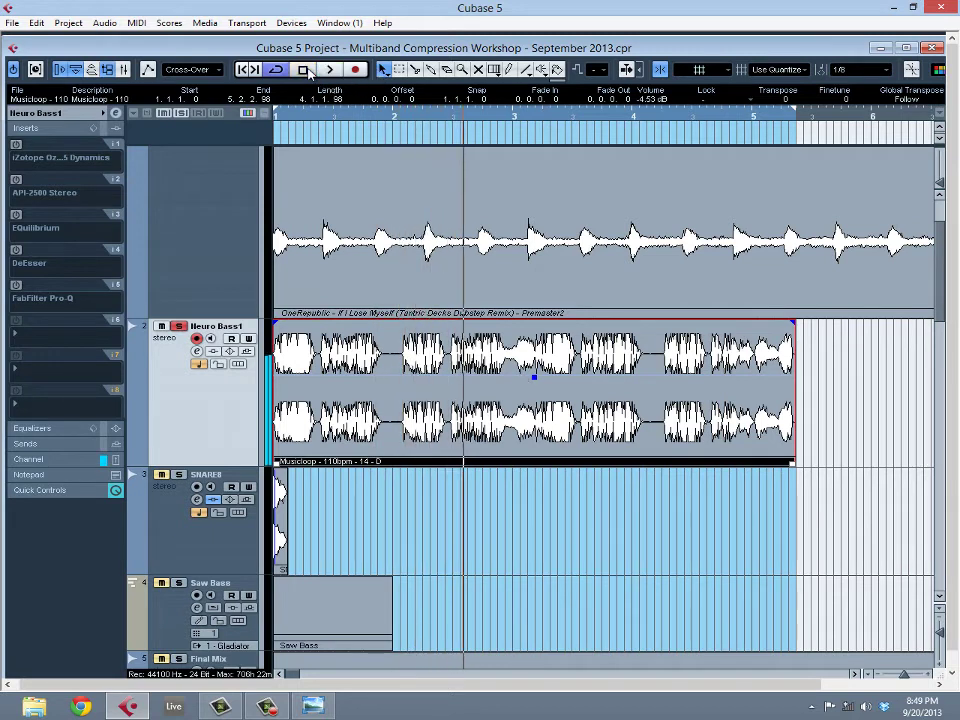
key(space)
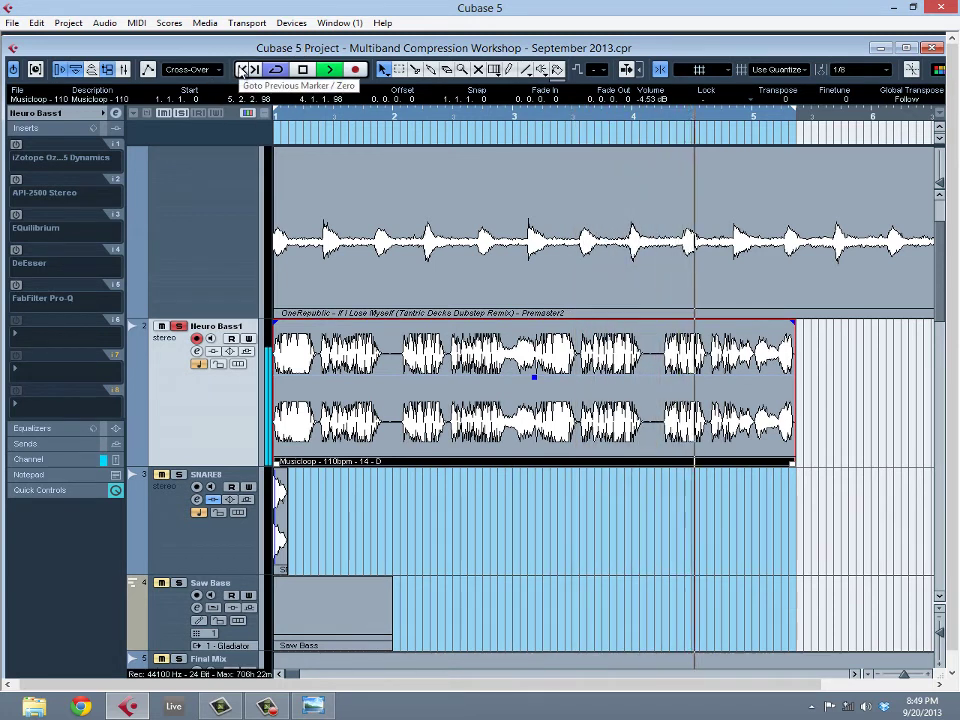
click(303, 69)
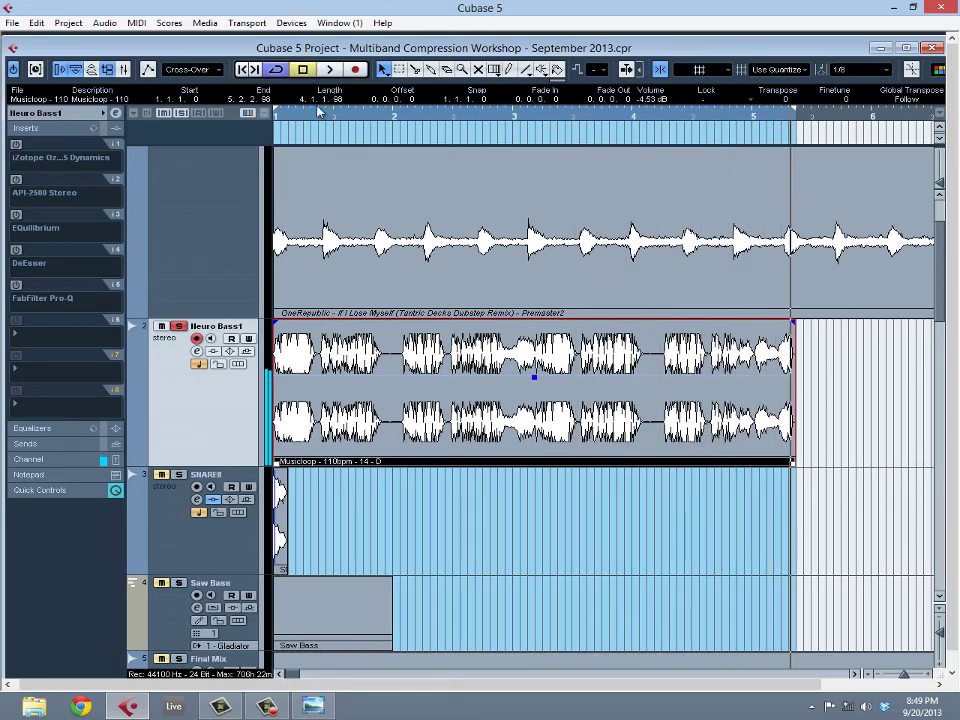
click(251, 71)
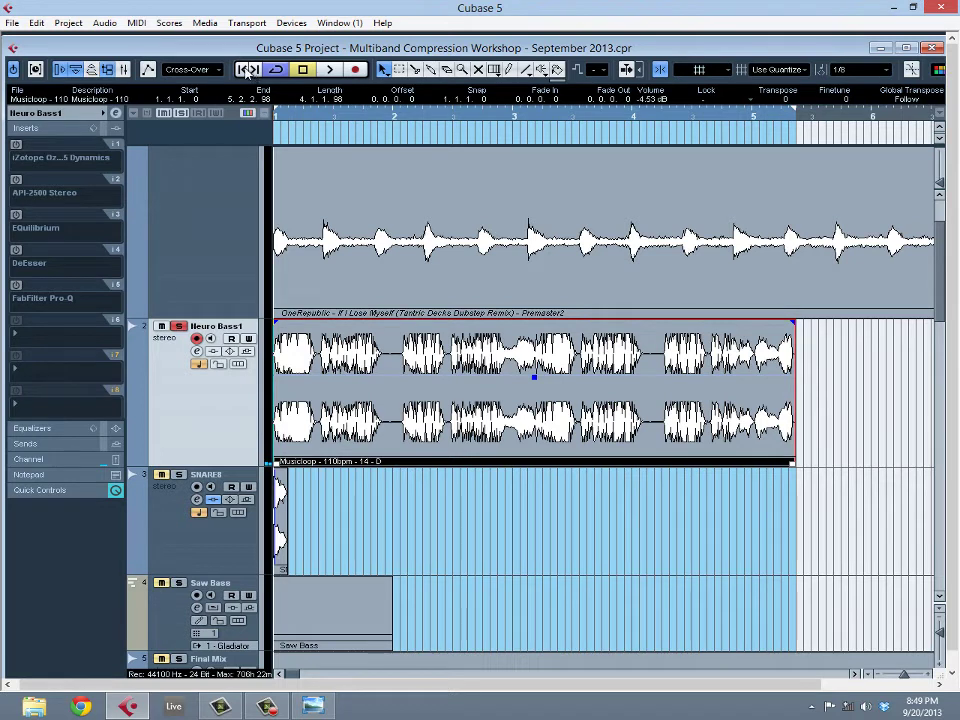
click(16, 181)
click(16, 146)
Step: In Ozone 5 Dynamics, raise band 3's threshold (2.07–4.95 kHz) back to 0.0 dB and audition it
click(75, 163)
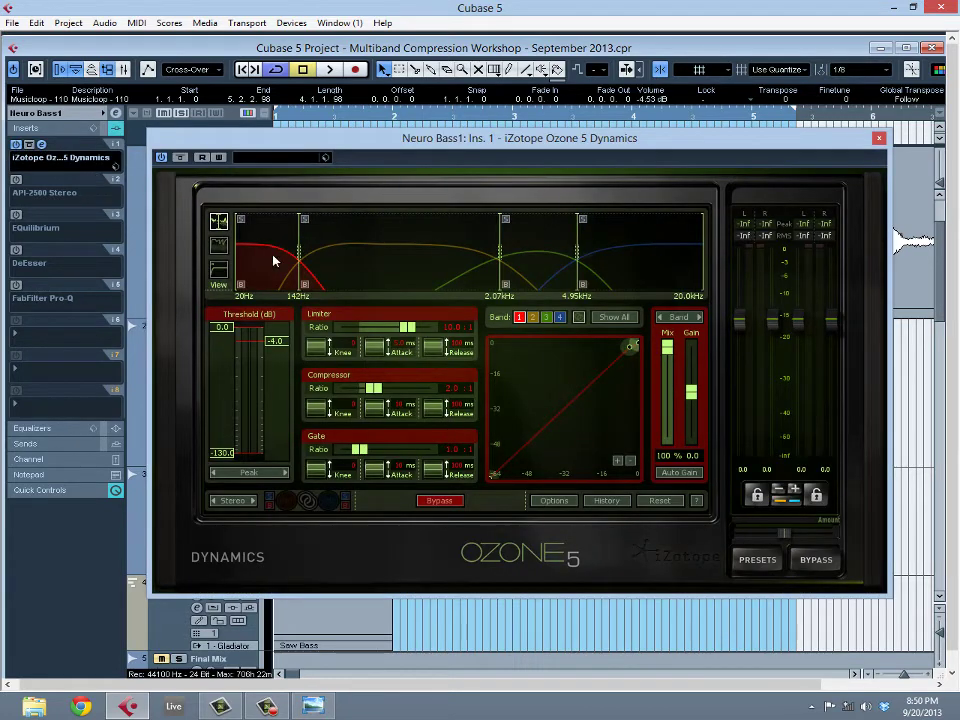
click(463, 244)
click(535, 248)
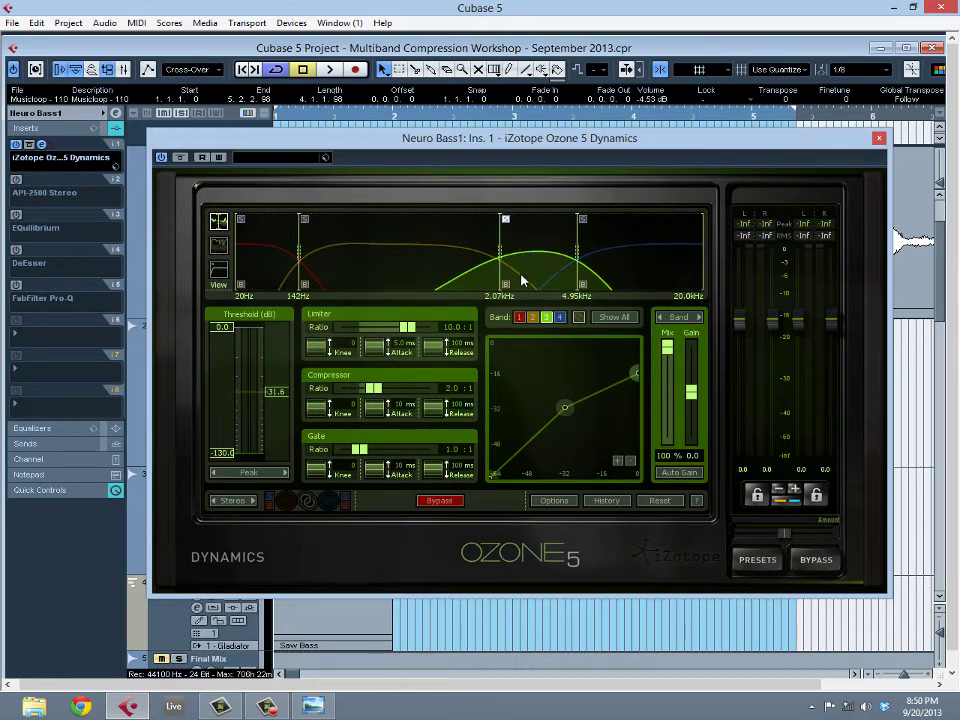
drag(285, 395, 300, 297)
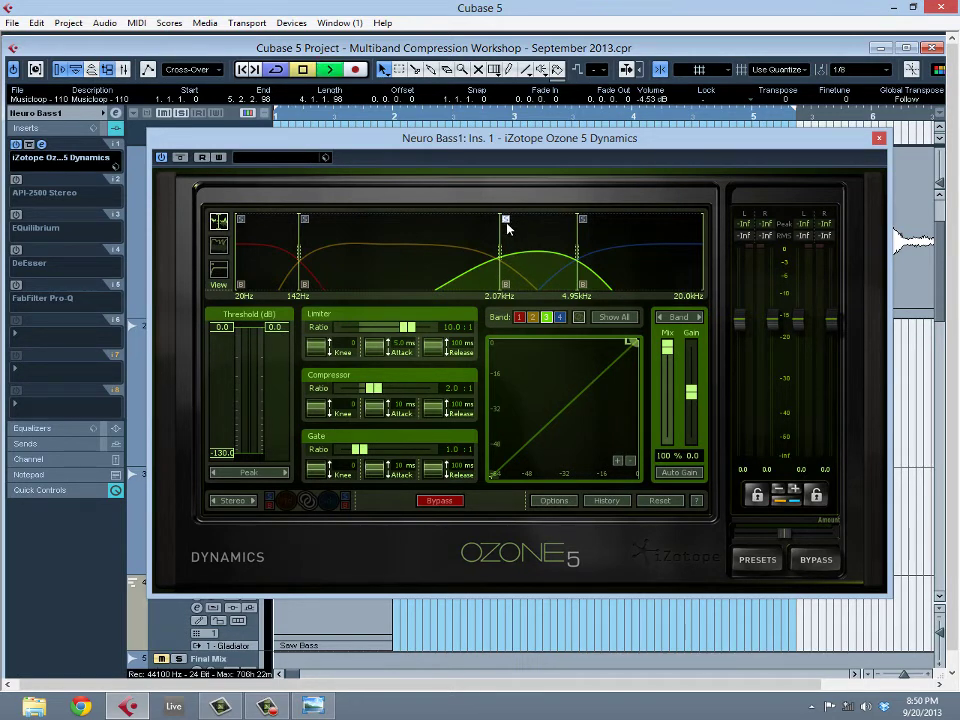
key(space)
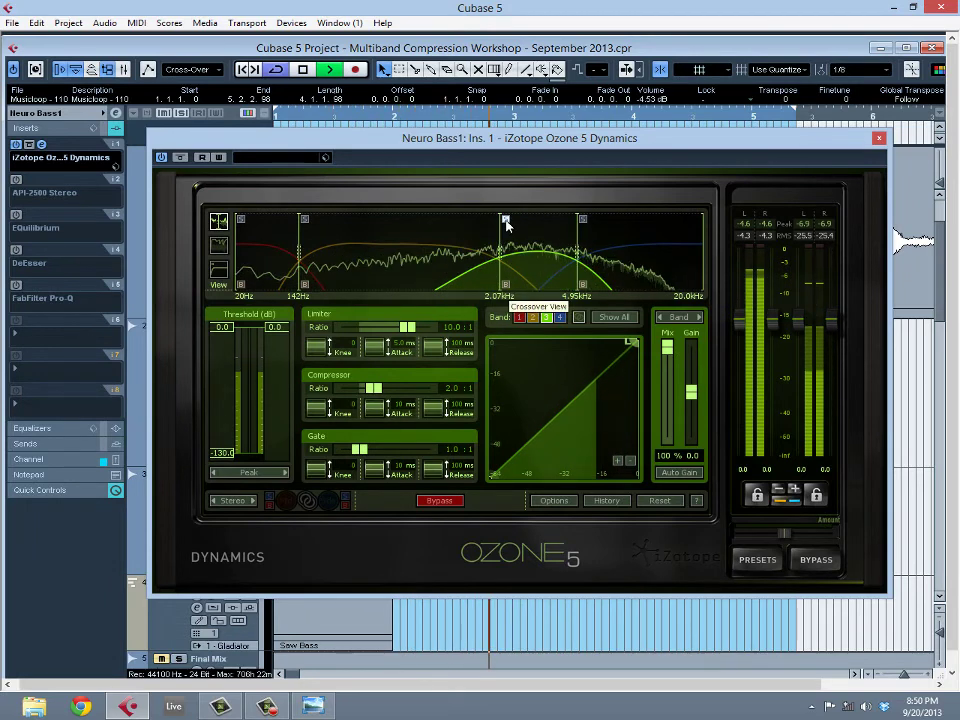
key(space)
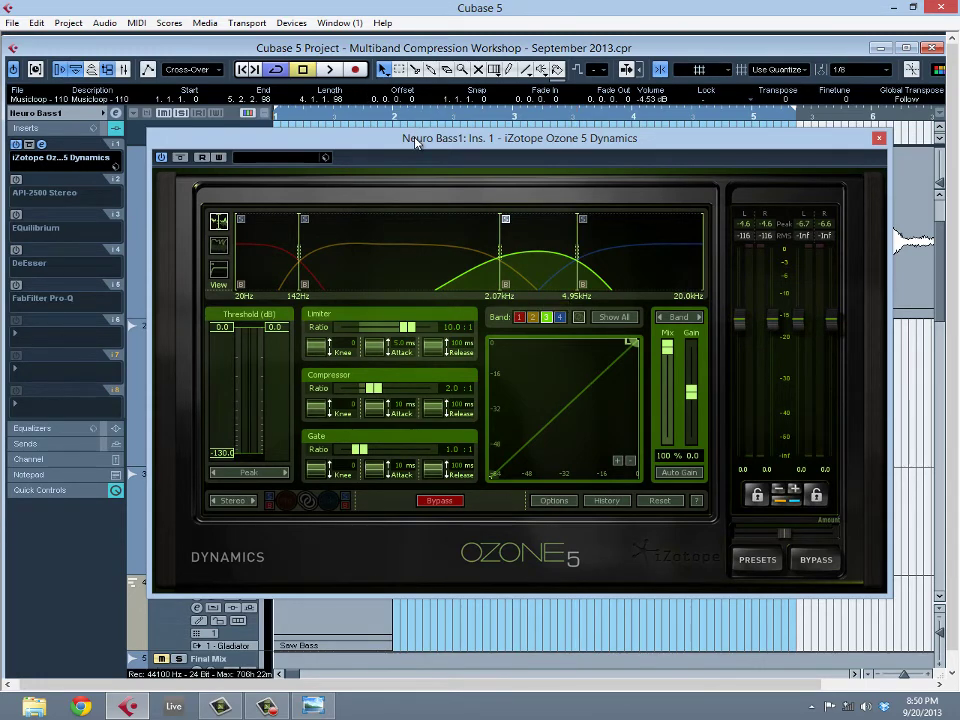
Step: Reposition the Ozone window to uncover the tracks, then close it
drag(415, 136, 448, 162)
click(266, 706)
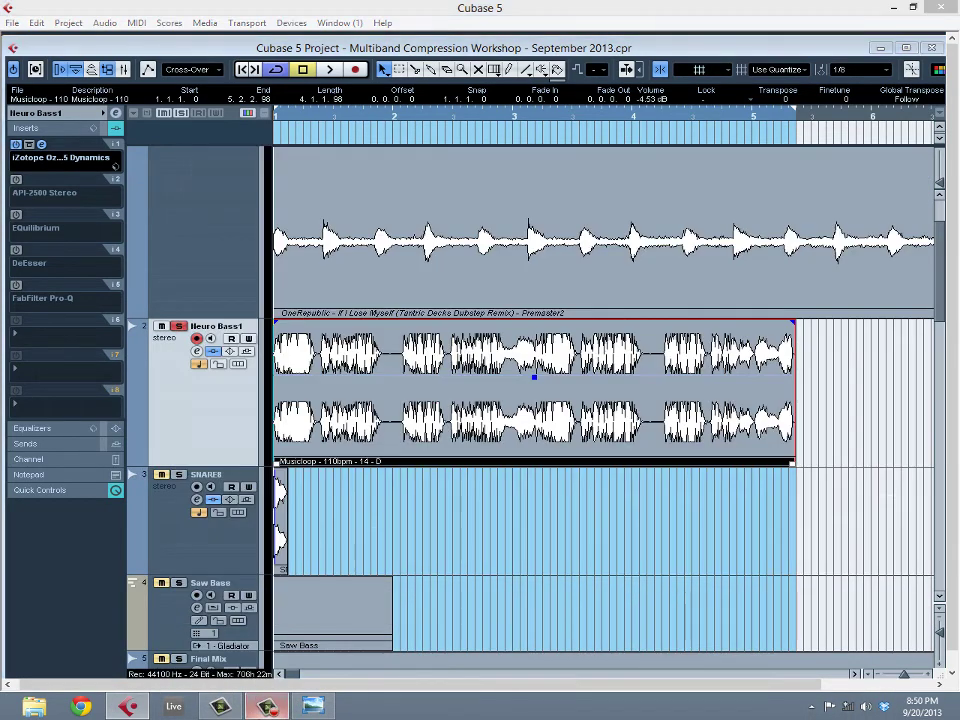
click(266, 706)
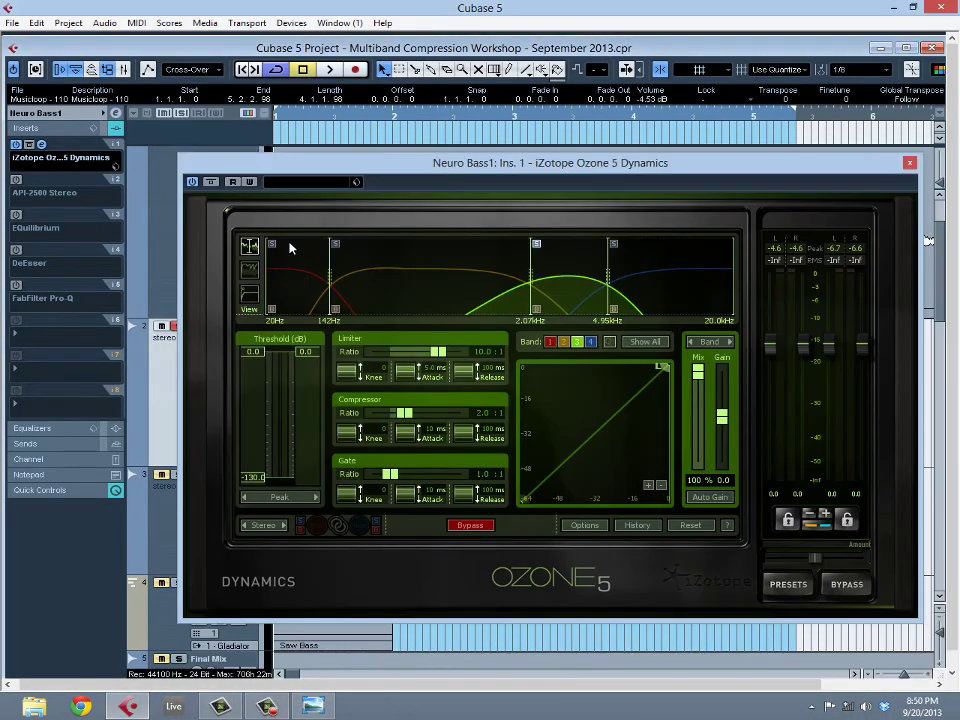
drag(312, 181, 274, 152)
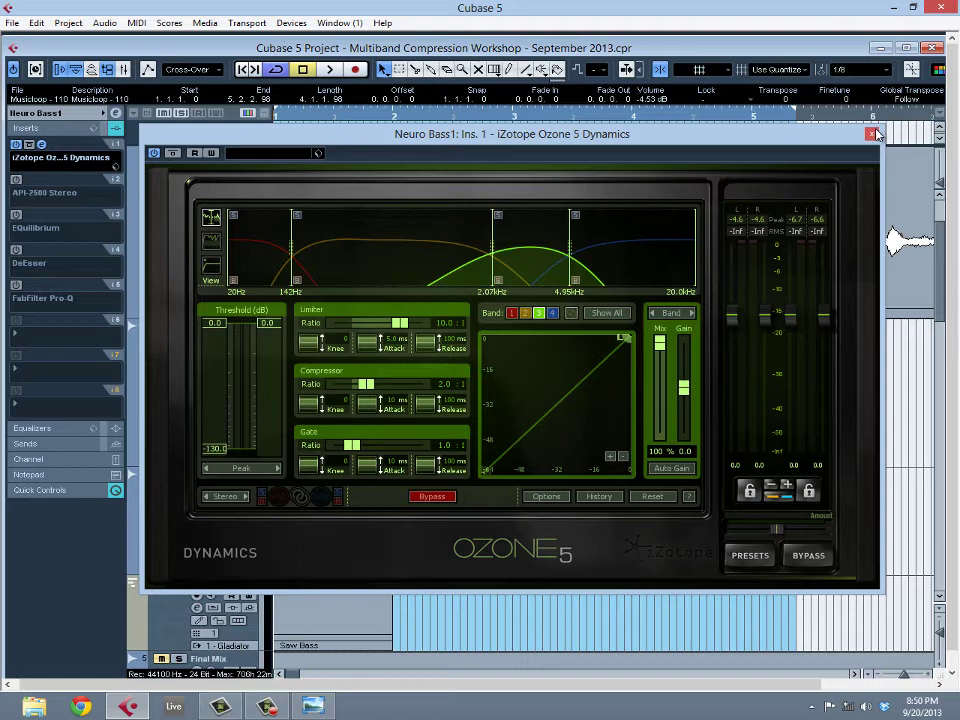
click(41, 144)
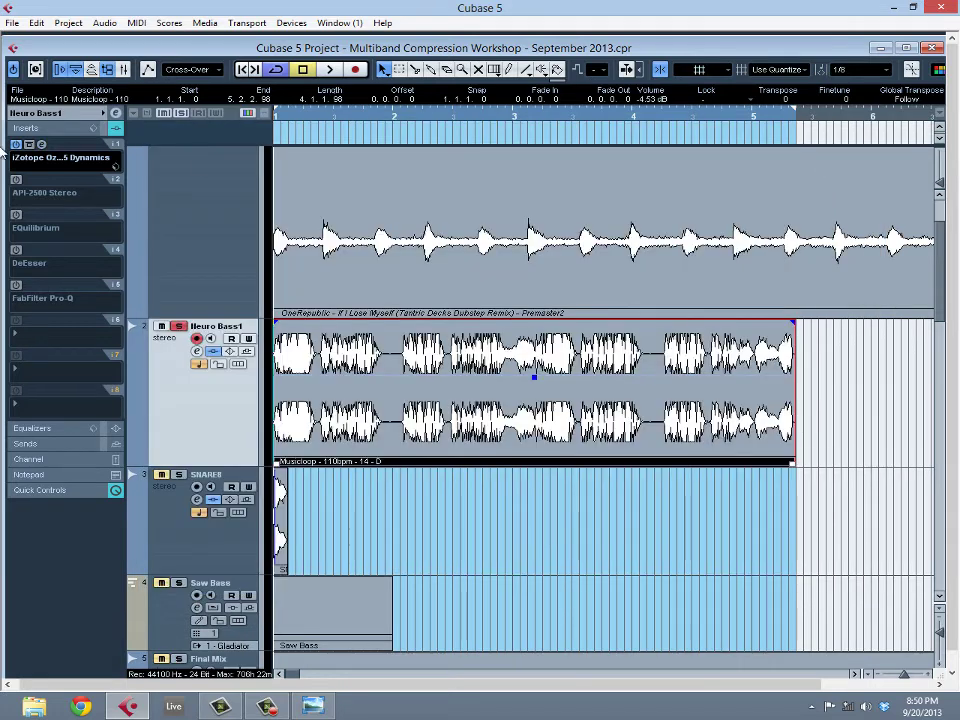
Step: In insert 5's Pro-Q, set a bell band to a -9 dB cut near 2.9 kHz
click(17, 286)
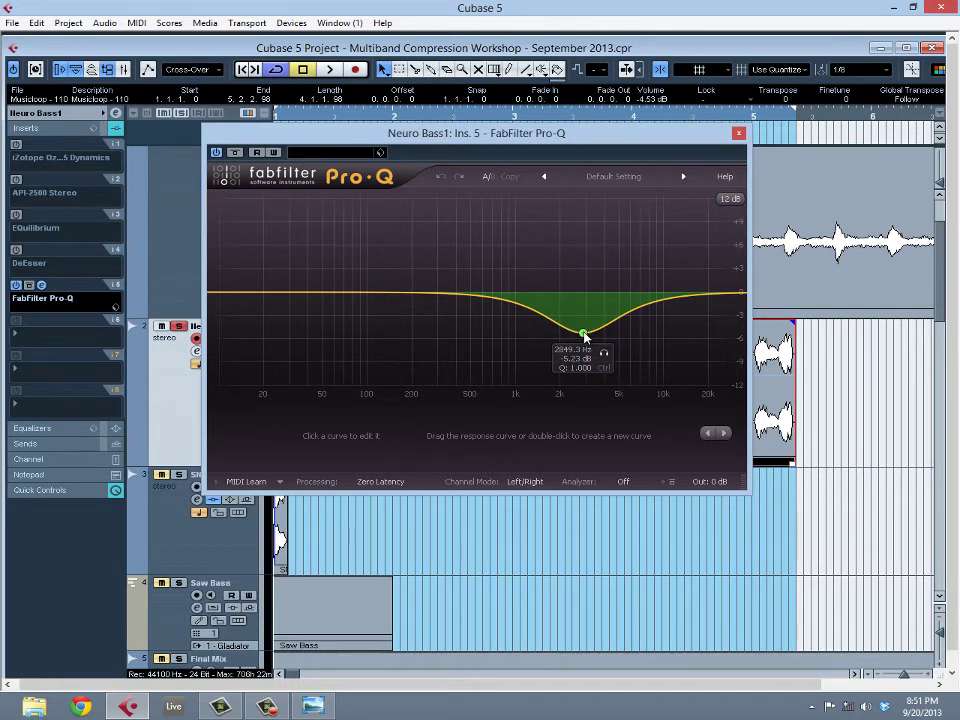
drag(584, 334, 589, 117)
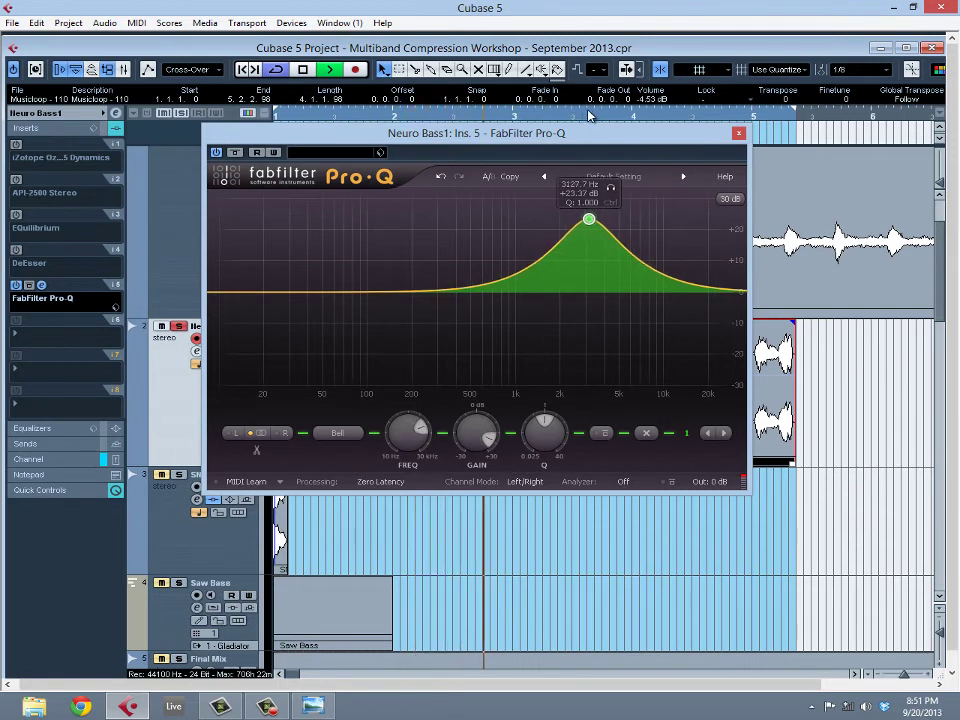
drag(588, 219, 587, 320)
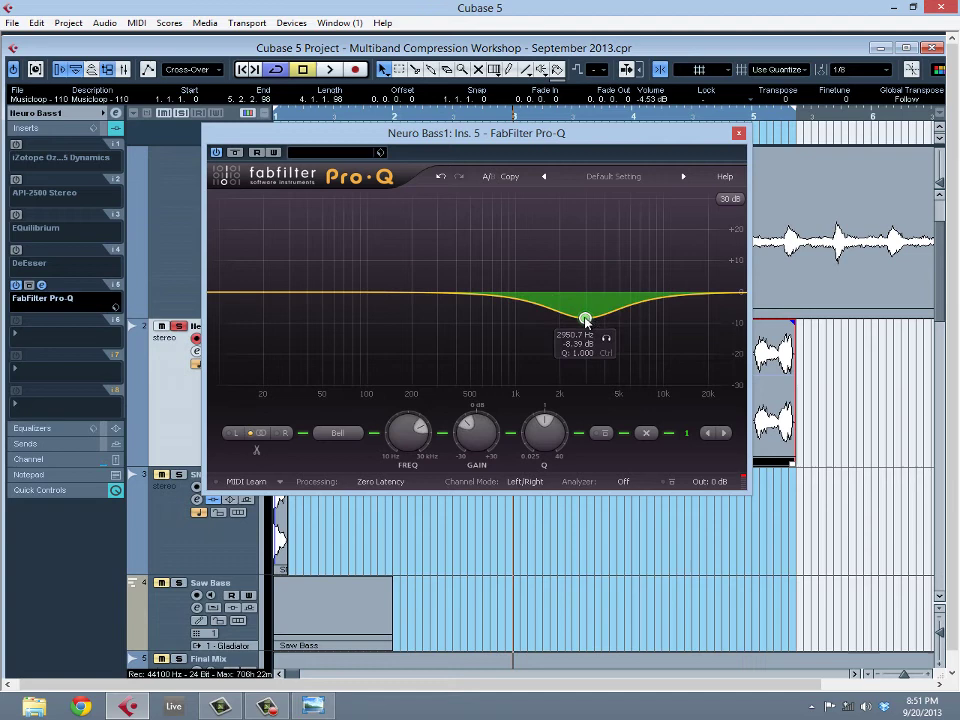
drag(585, 320, 584, 322)
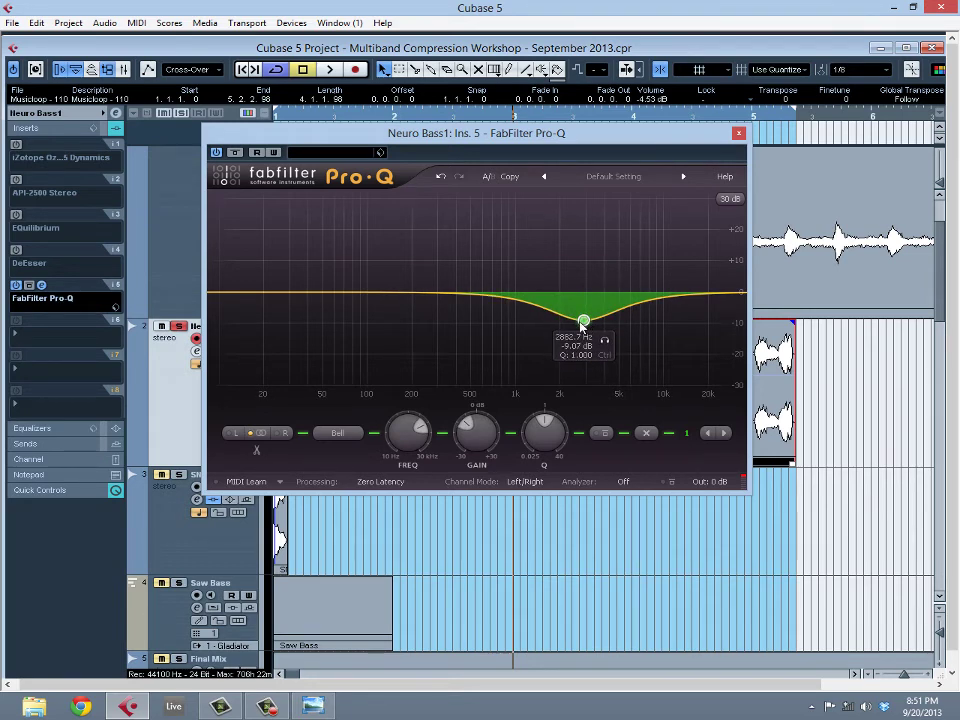
Step: Close and reopen the Pro-Q window to check the cut, then close it
click(737, 134)
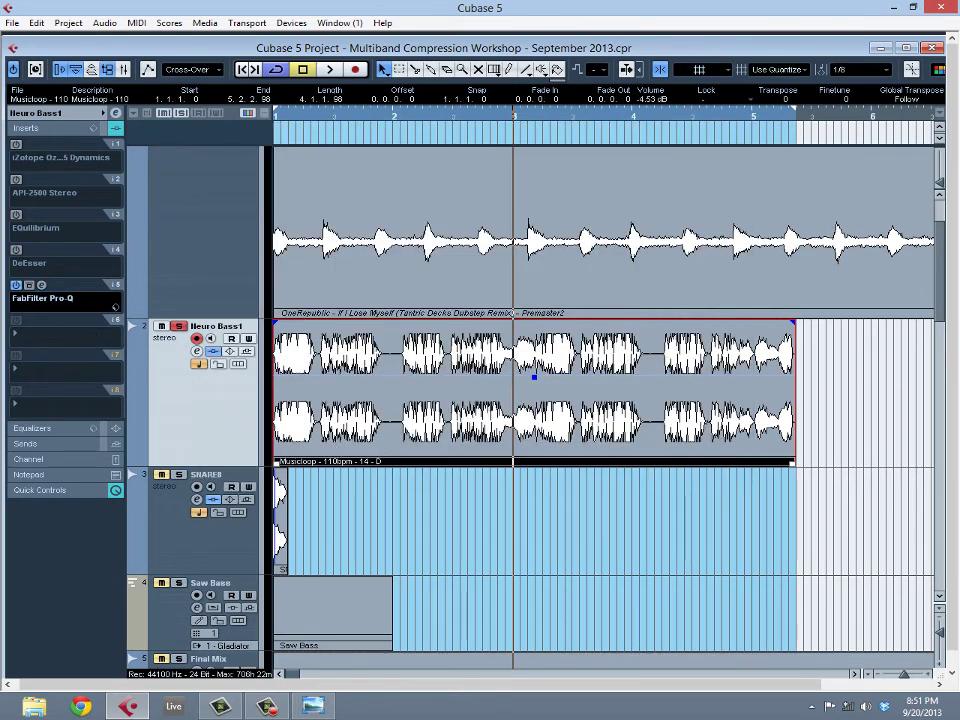
click(41, 285)
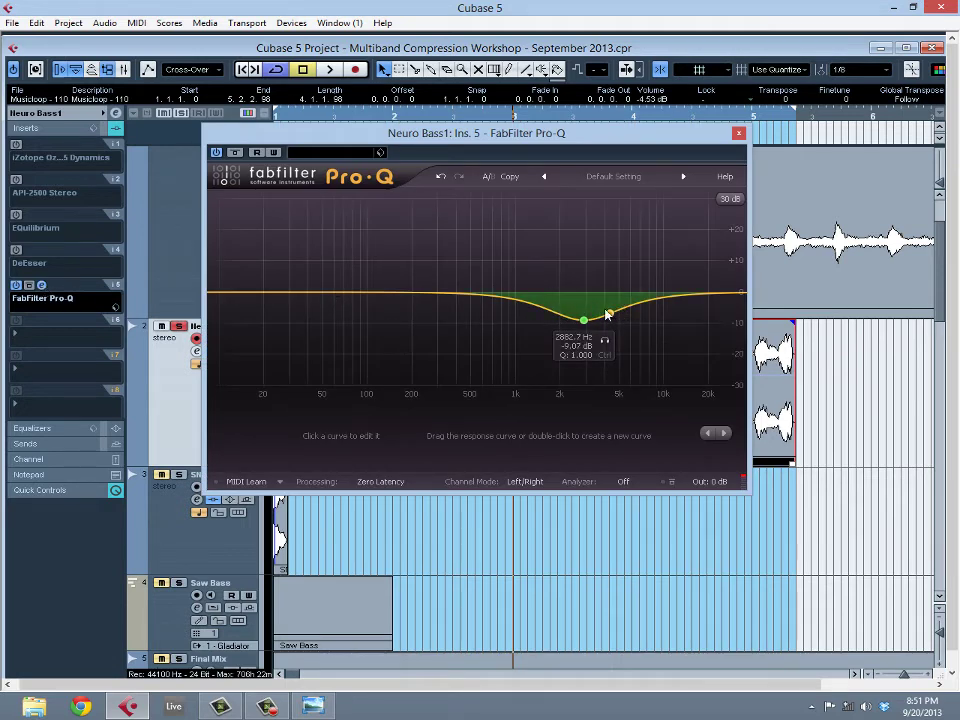
click(739, 133)
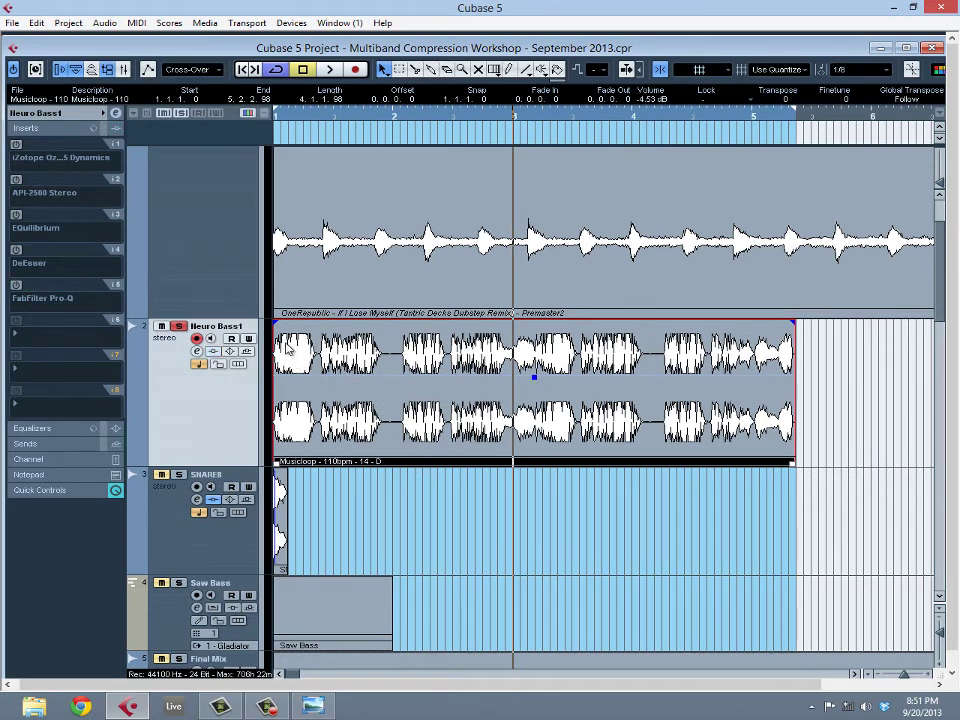
click(19, 287)
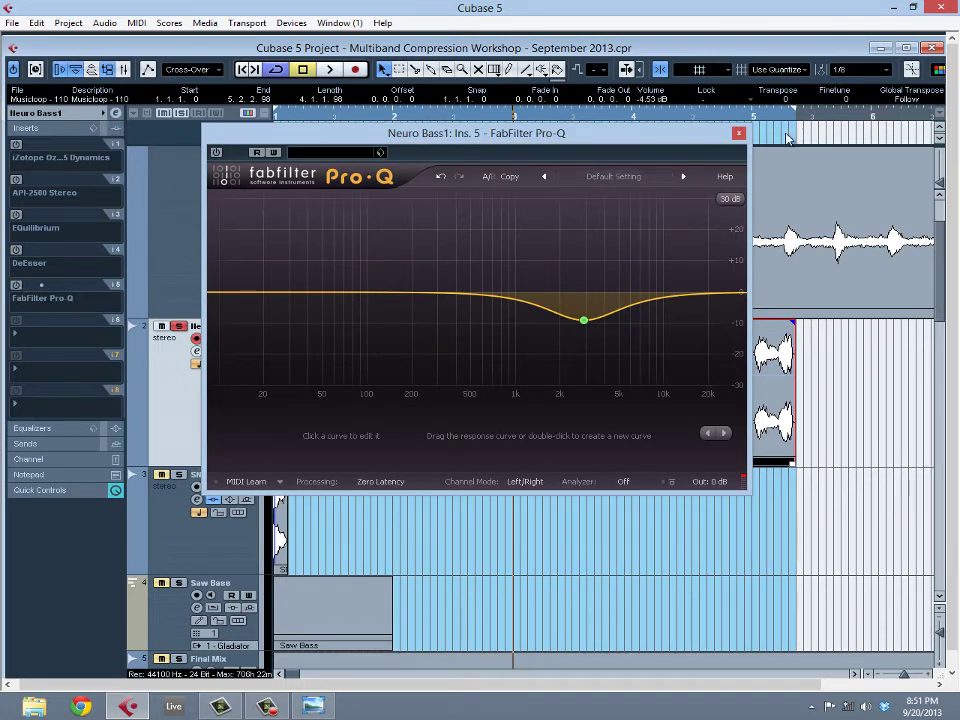
click(739, 133)
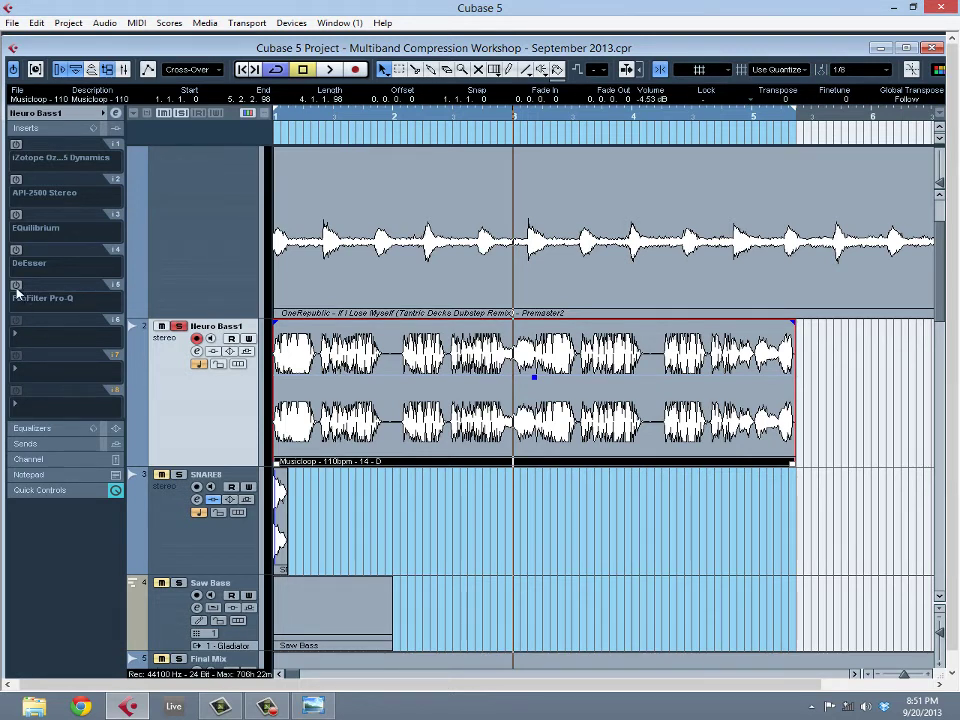
mouse_move(14, 290)
Step: Open Ozone 5 Dynamics and lower band 3's threshold to about -12.4 dB while auditioning
click(42, 146)
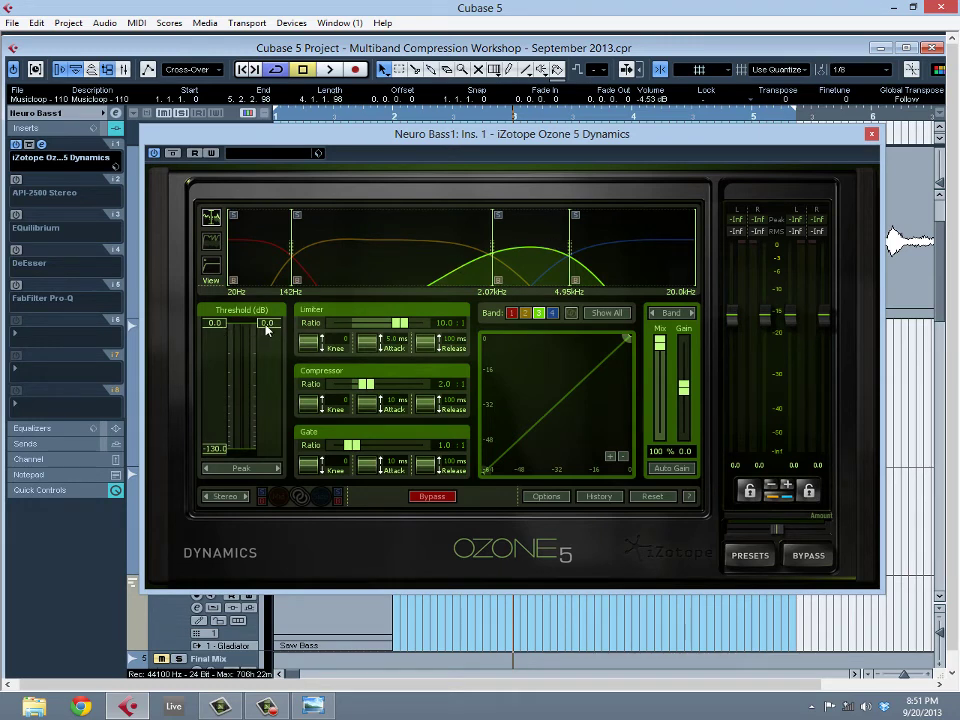
key(space)
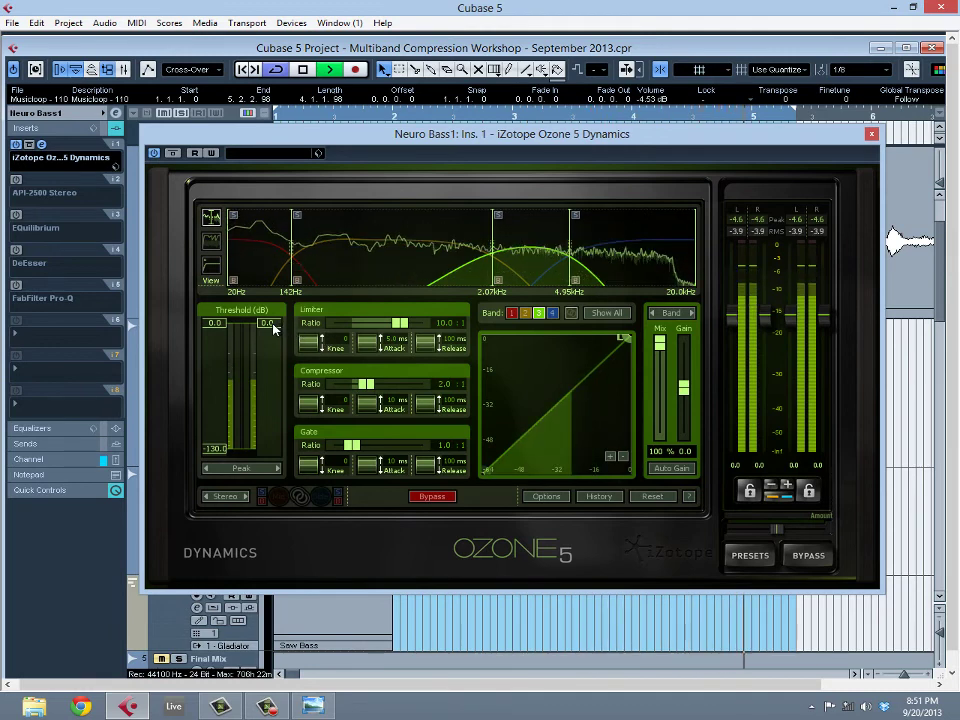
drag(273, 323, 275, 359)
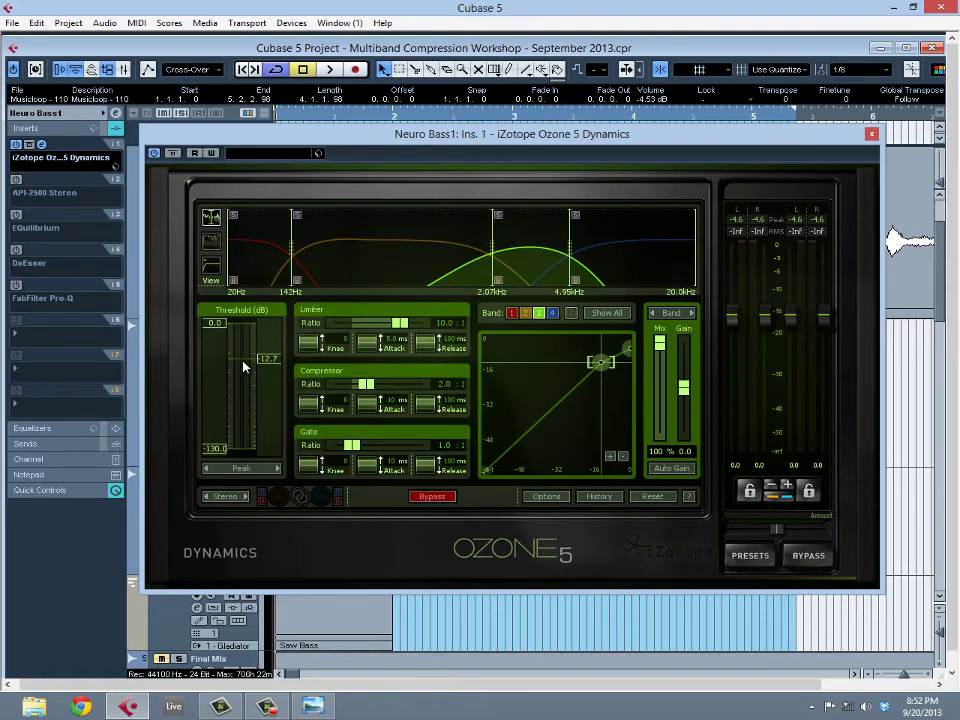
key(space)
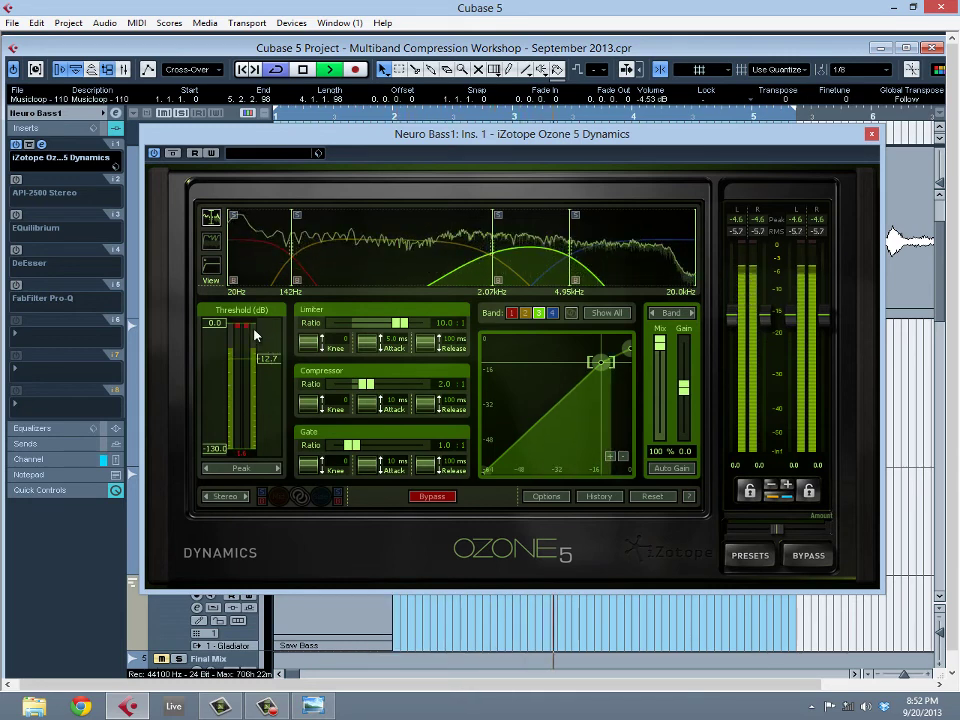
key(space)
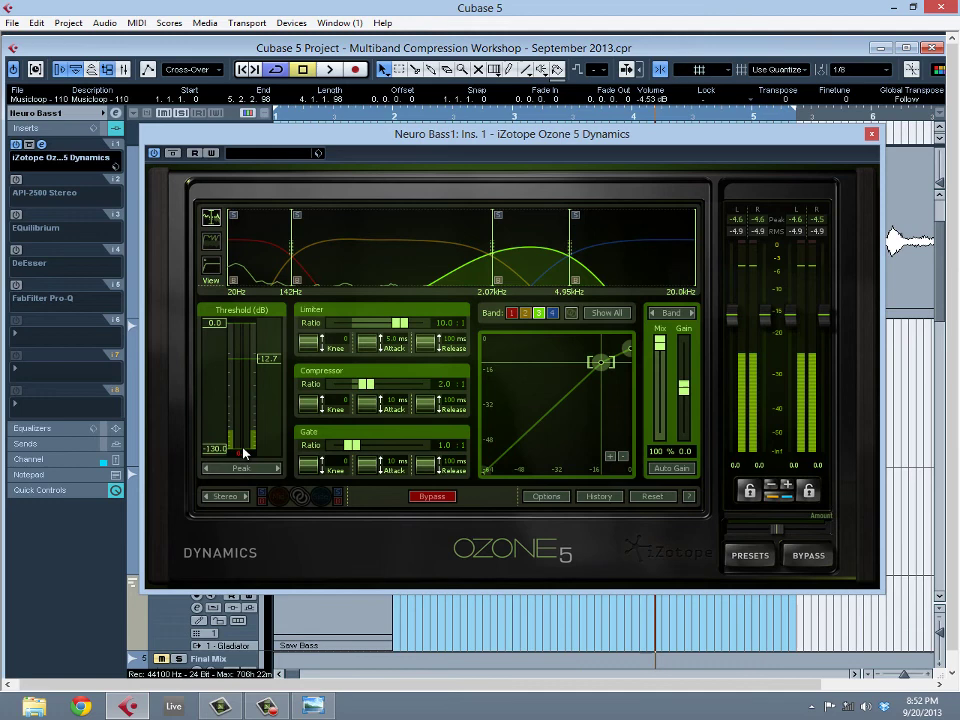
drag(277, 366, 277, 364)
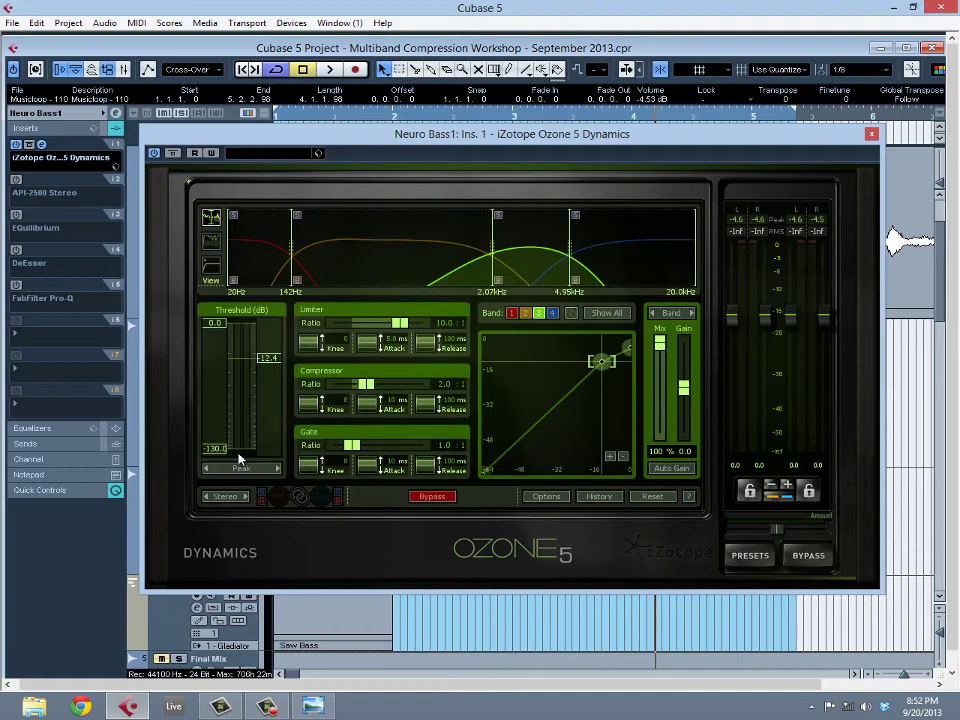
key(space)
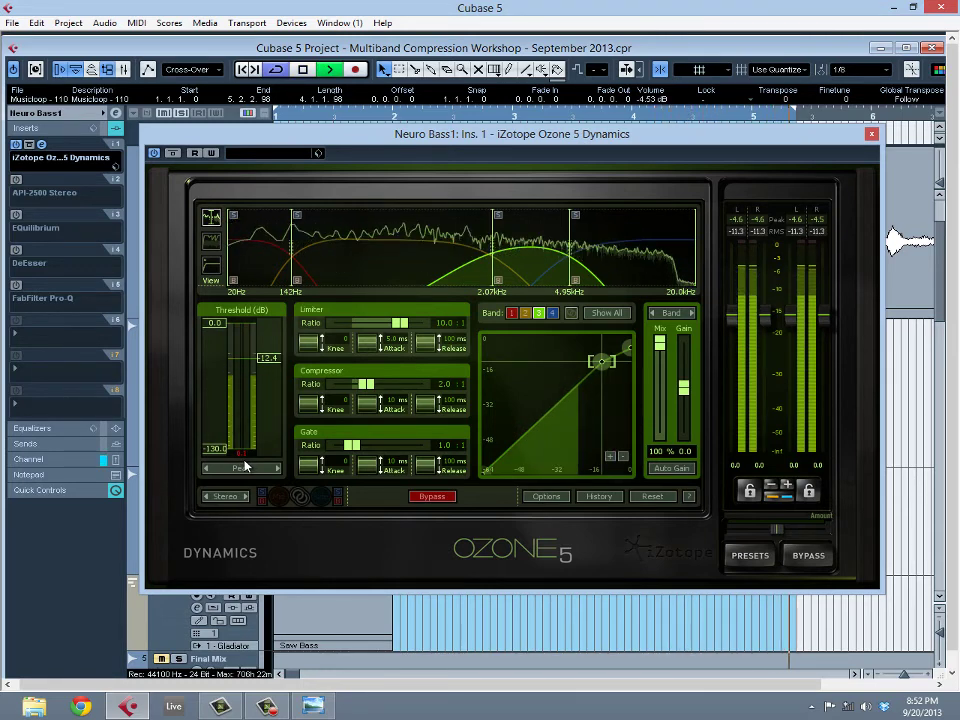
key(space)
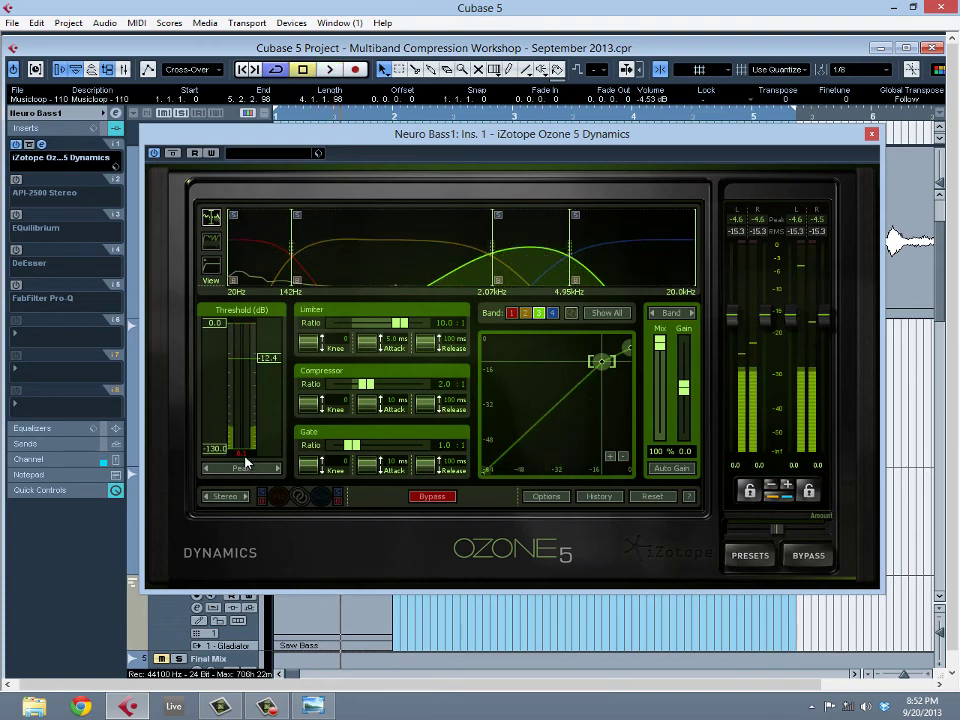
Step: Lower band 3's threshold further, through -21.1 dB to about -31 dB, during playback
key(space)
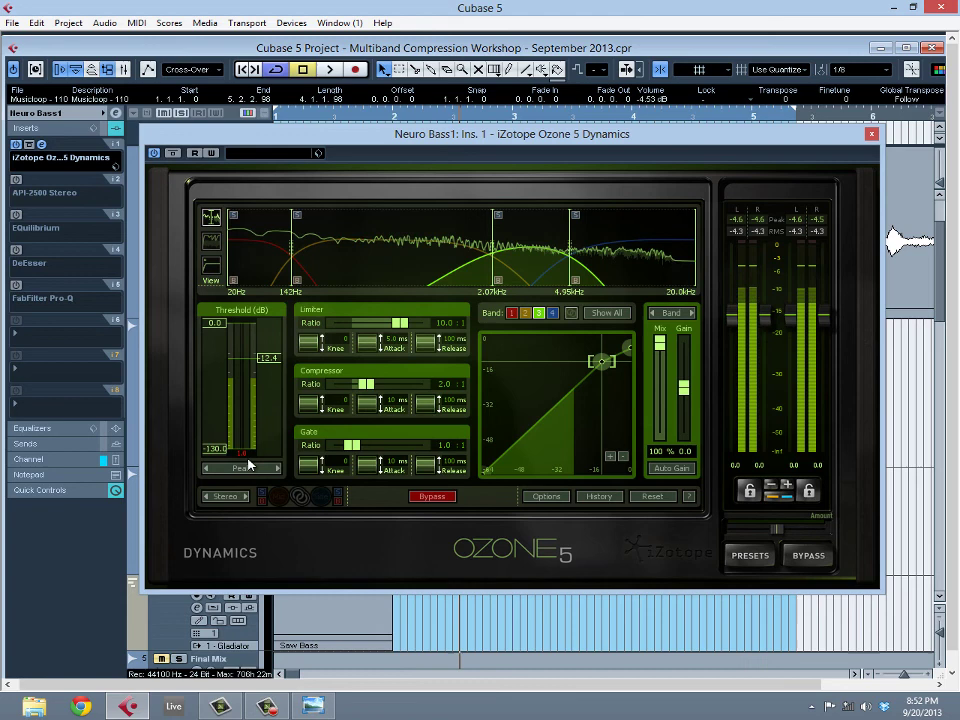
key(space)
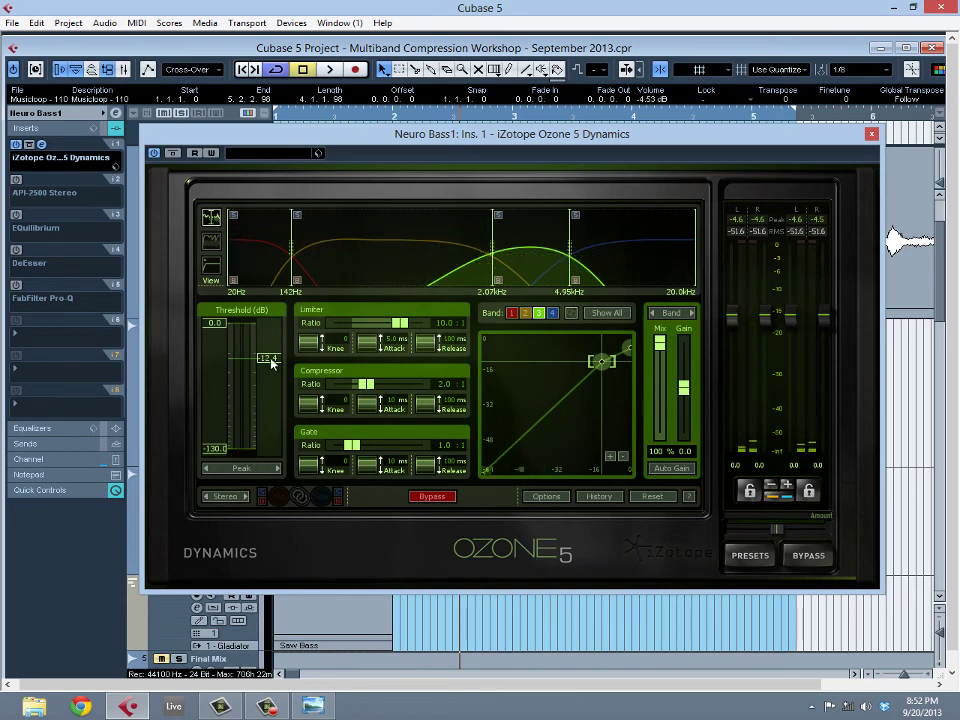
drag(266, 366, 257, 377)
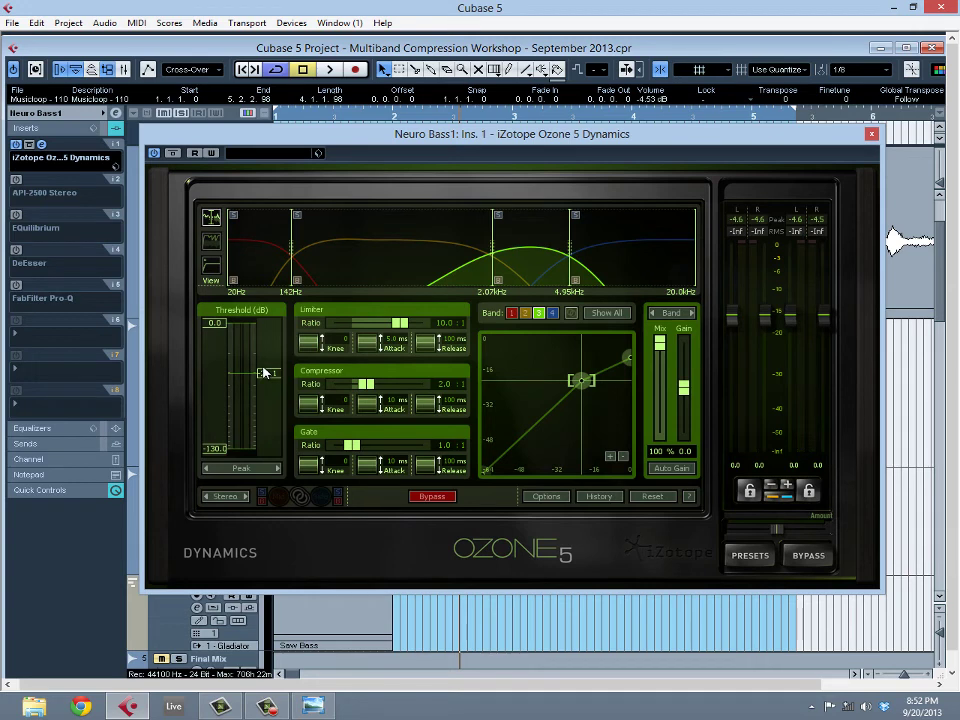
key(space)
drag(267, 374, 280, 392)
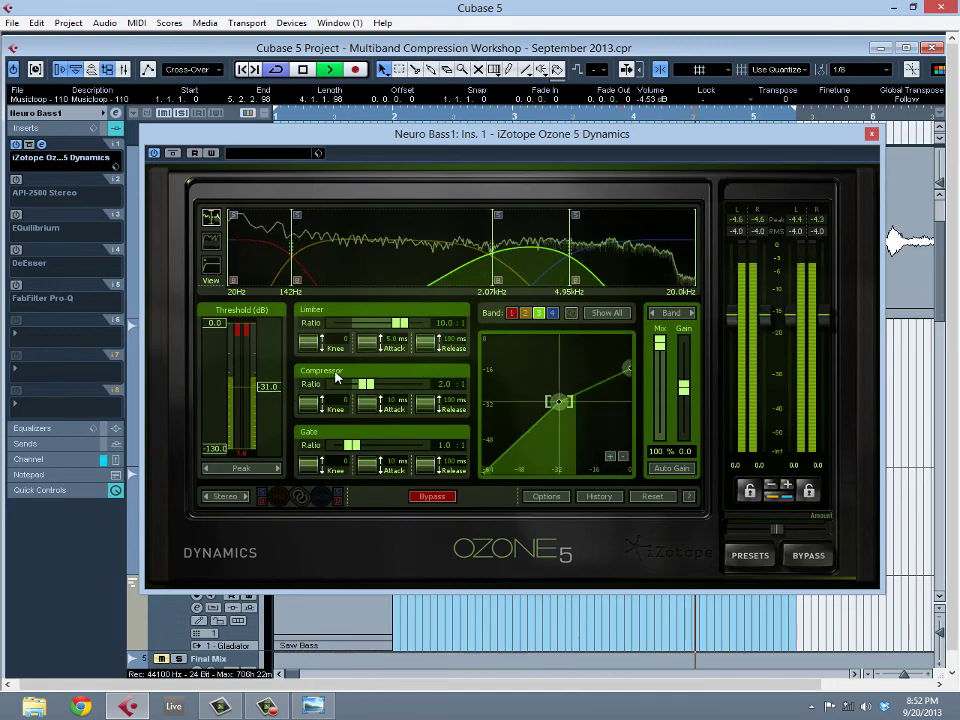
key(space)
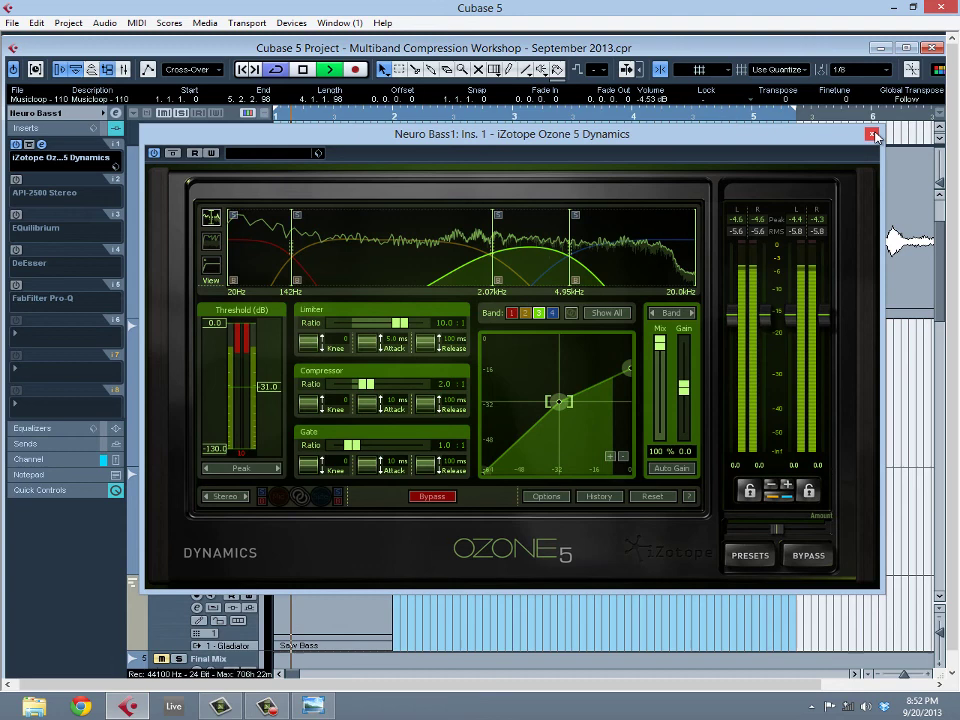